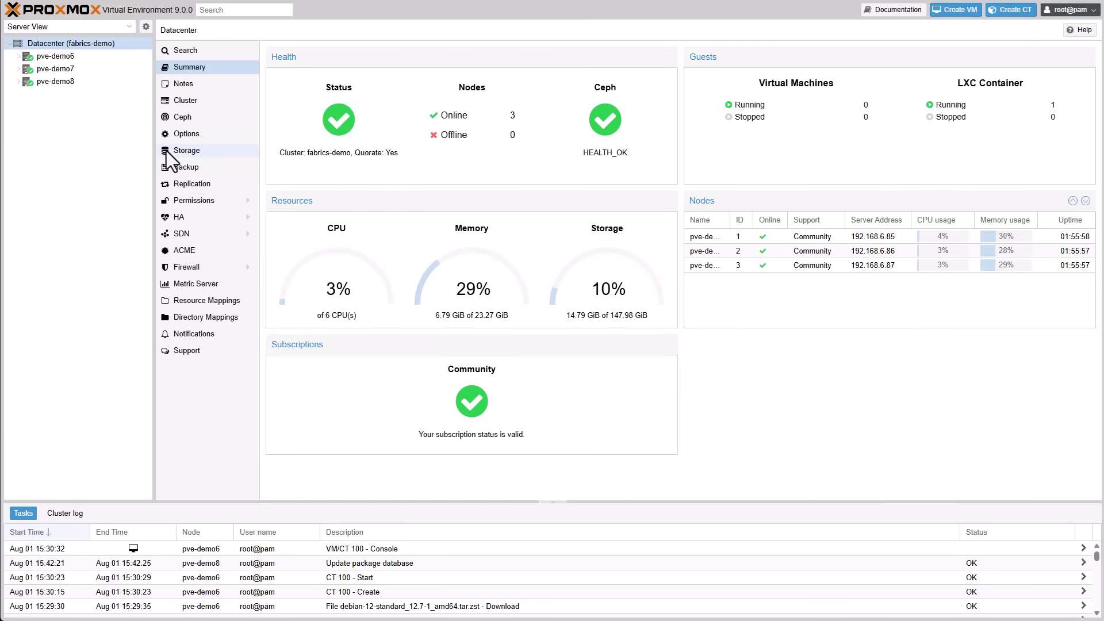
Step: Open the Edit: LVM dialog for LVM-snap-demo from the datacenter storage list
left_click(184, 157)
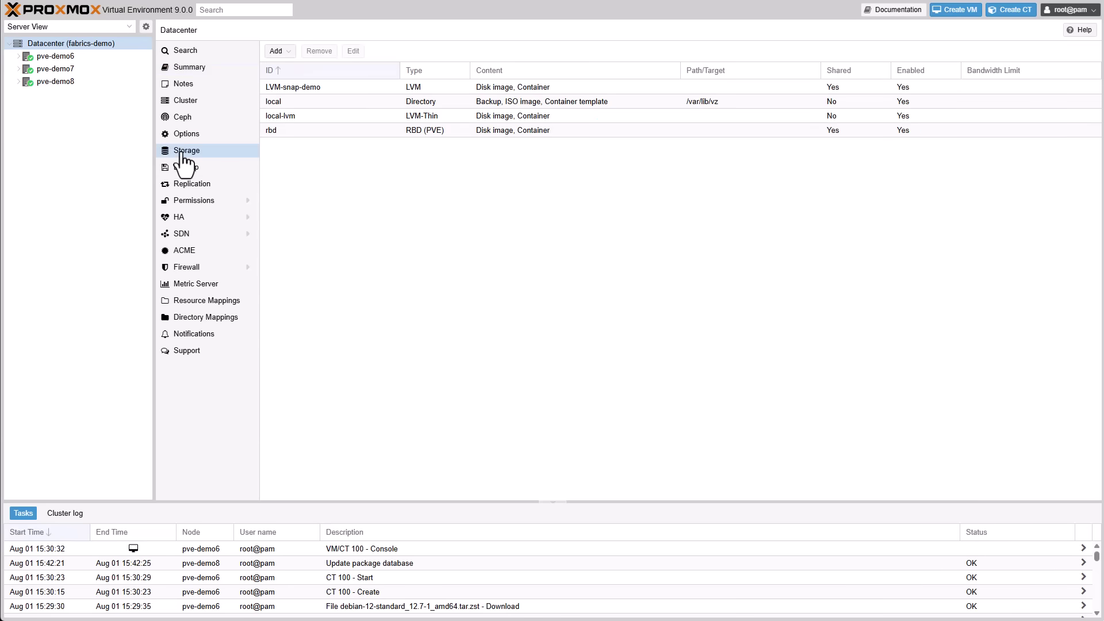
left_click(326, 90)
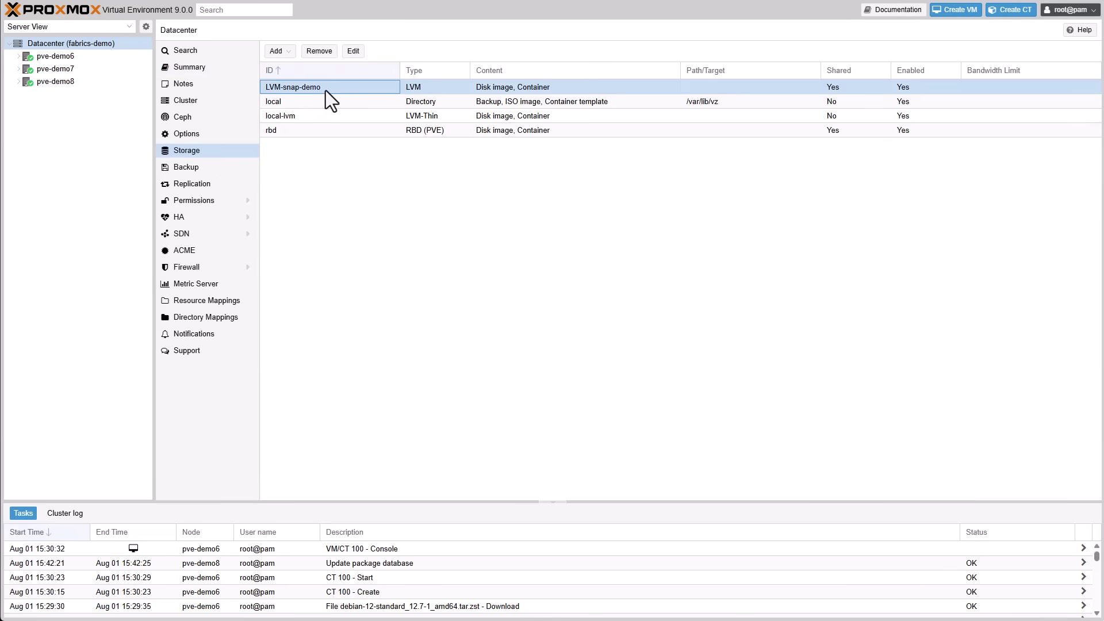
left_click(354, 51)
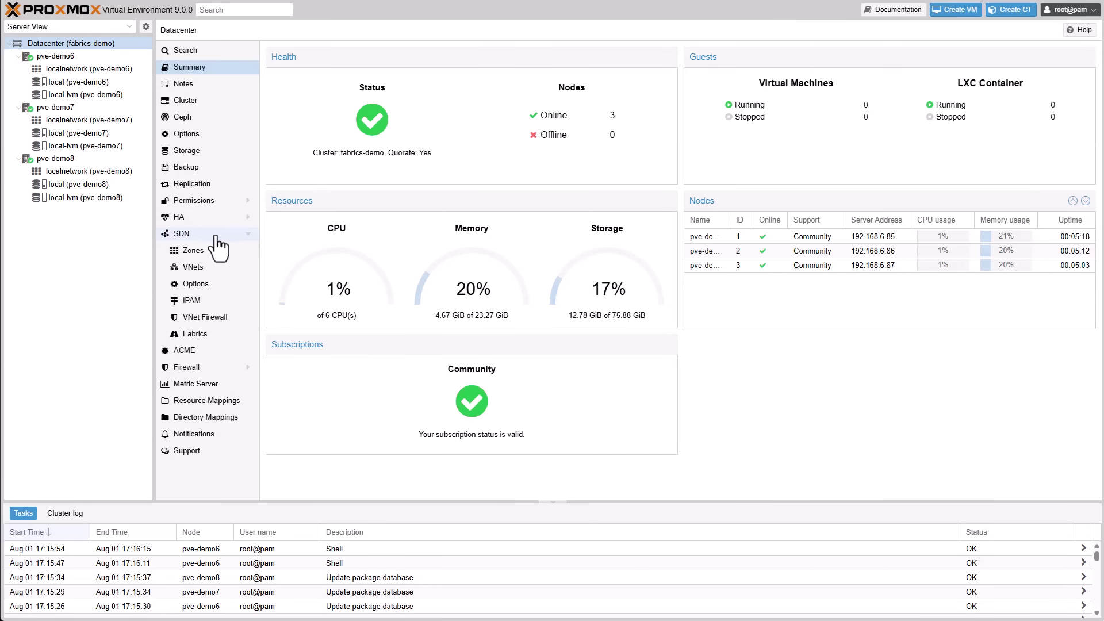
Step: Start creating a new OpenFabric fabric under SDN > Fabrics
left_click(187, 238)
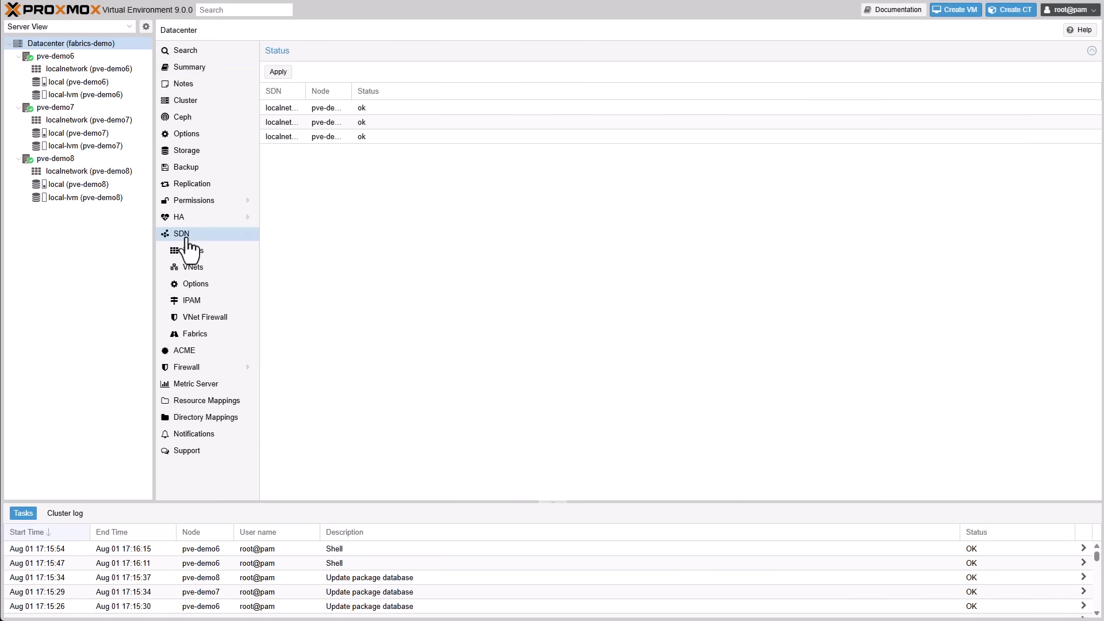
left_click(194, 337)
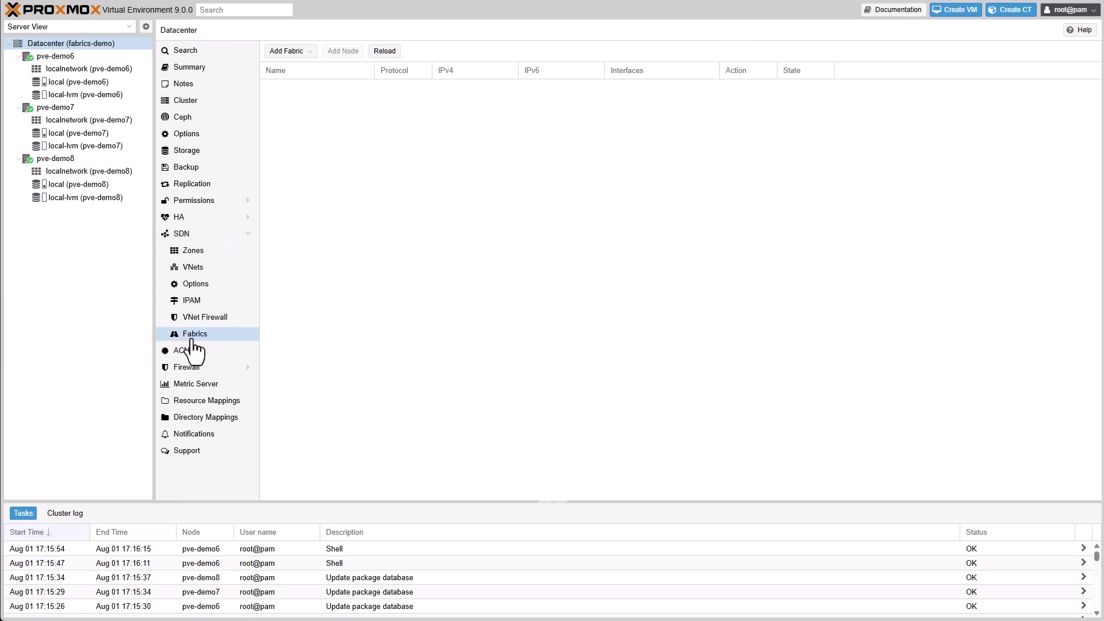
left_click(313, 54)
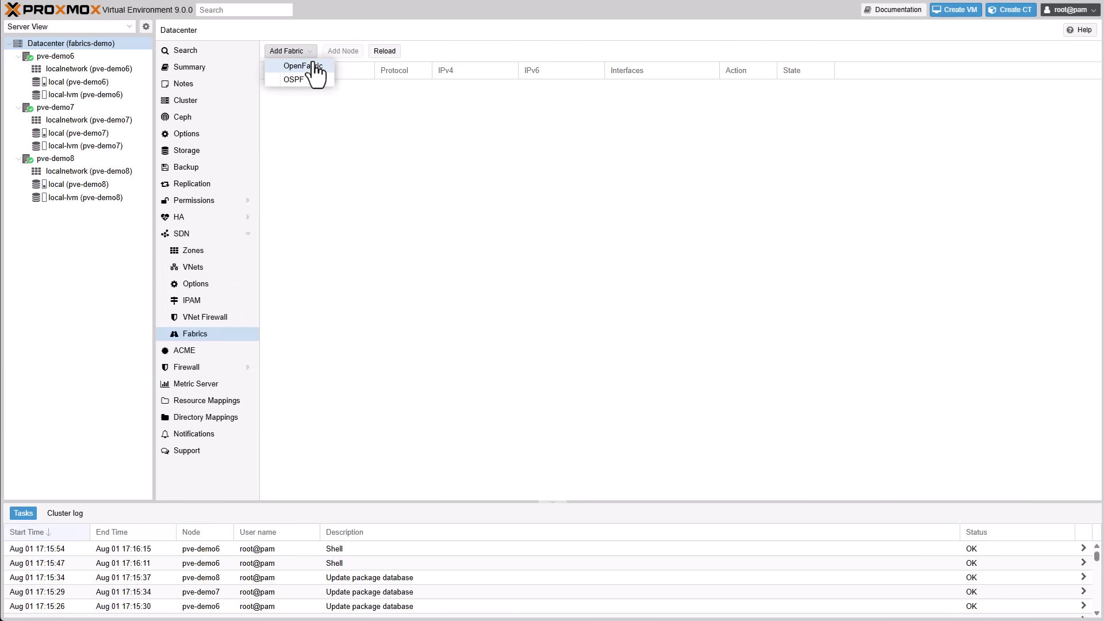
left_click(304, 66)
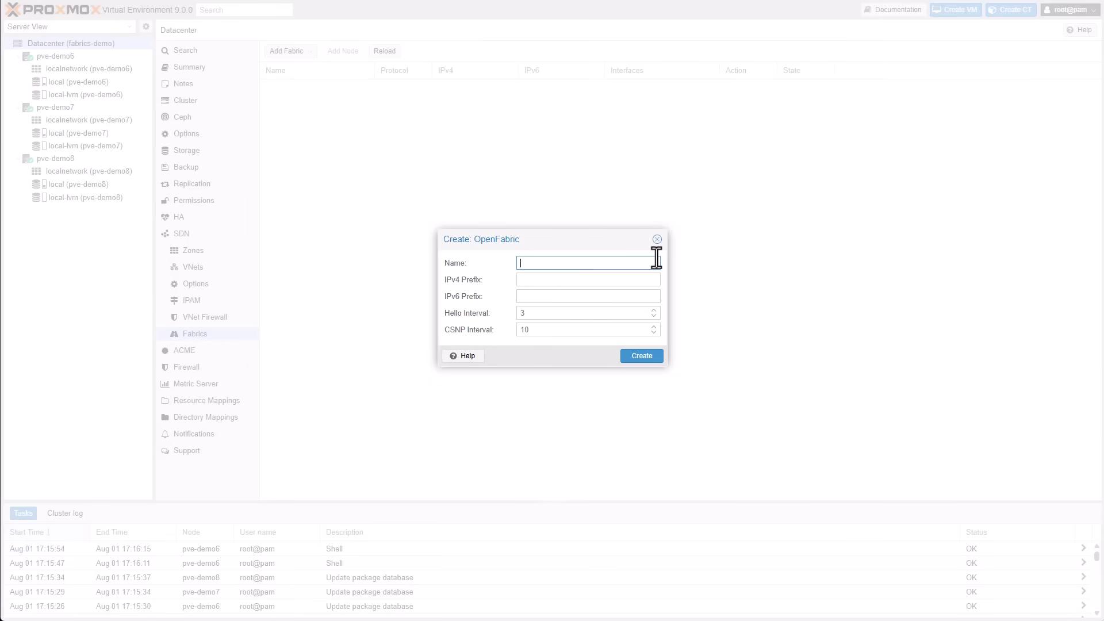
type("Ceph")
Step: Name the fabric Ceph with prefix 10.15.15.0/24, shorten hello and CSNP intervals, and create it
key("Tab")
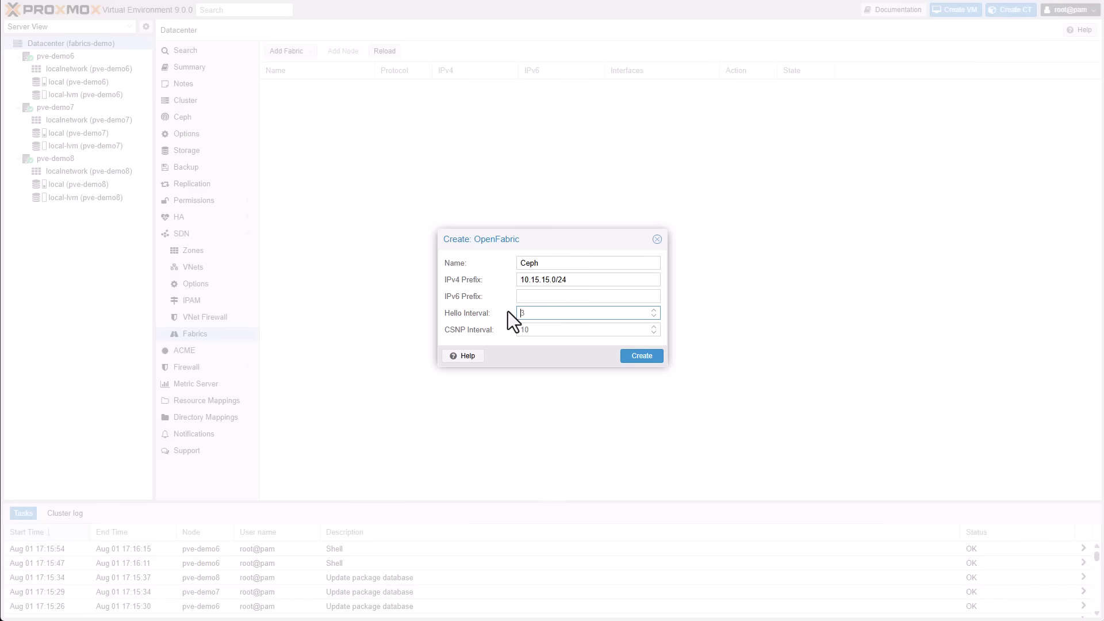
type("1")
left_click_drag(558, 321, 509, 305)
left_click(521, 315)
left_click(534, 327)
type("1")
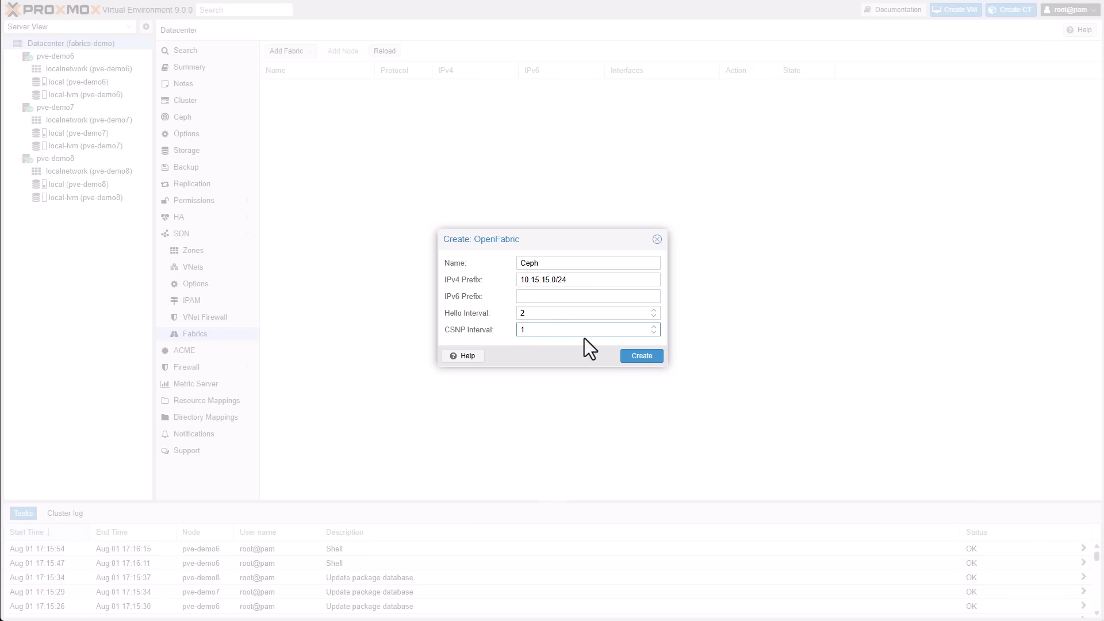
left_click(642, 358)
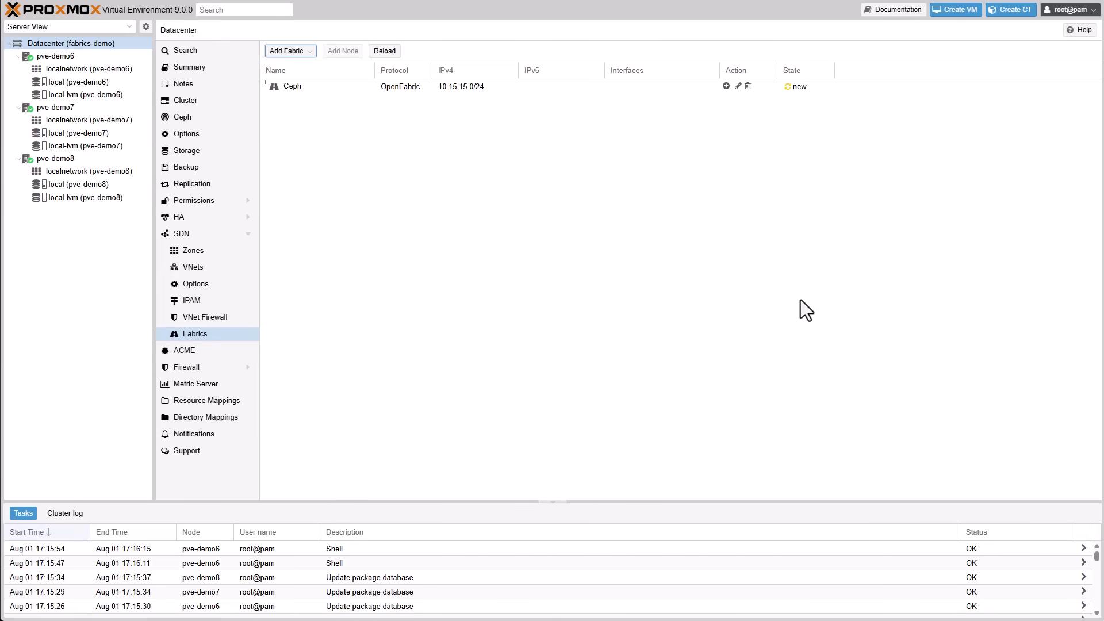
Step: Fill the Ceph node form for pve-demo6: IPv4 10.15.15.50, interfaces ens18 and ens19
left_click(725, 86)
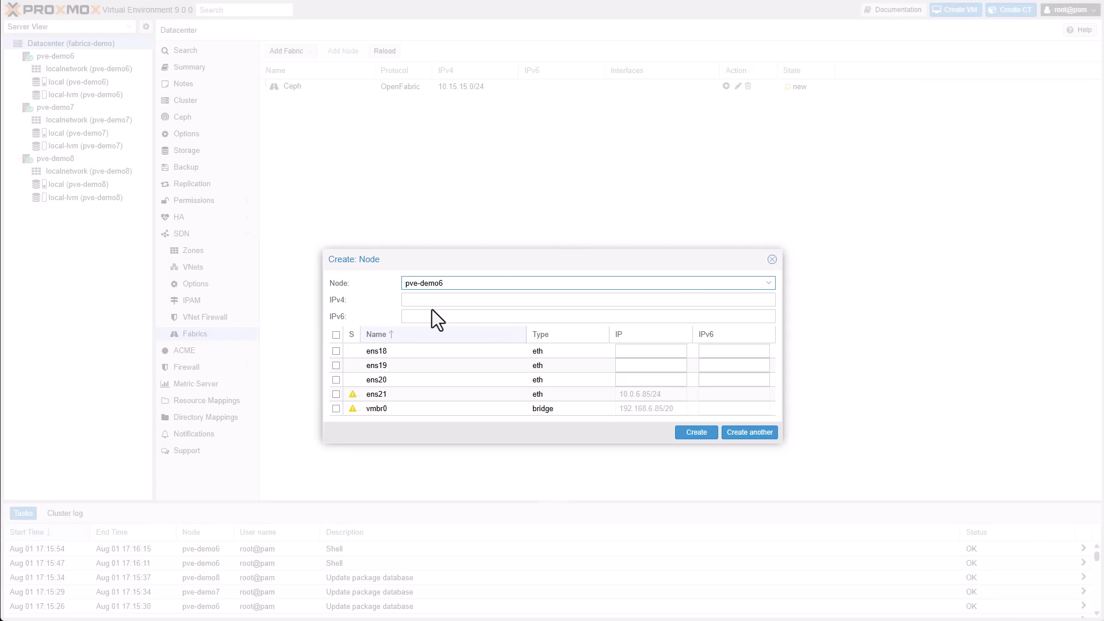
left_click(434, 301)
type("10.15.15.0/24")
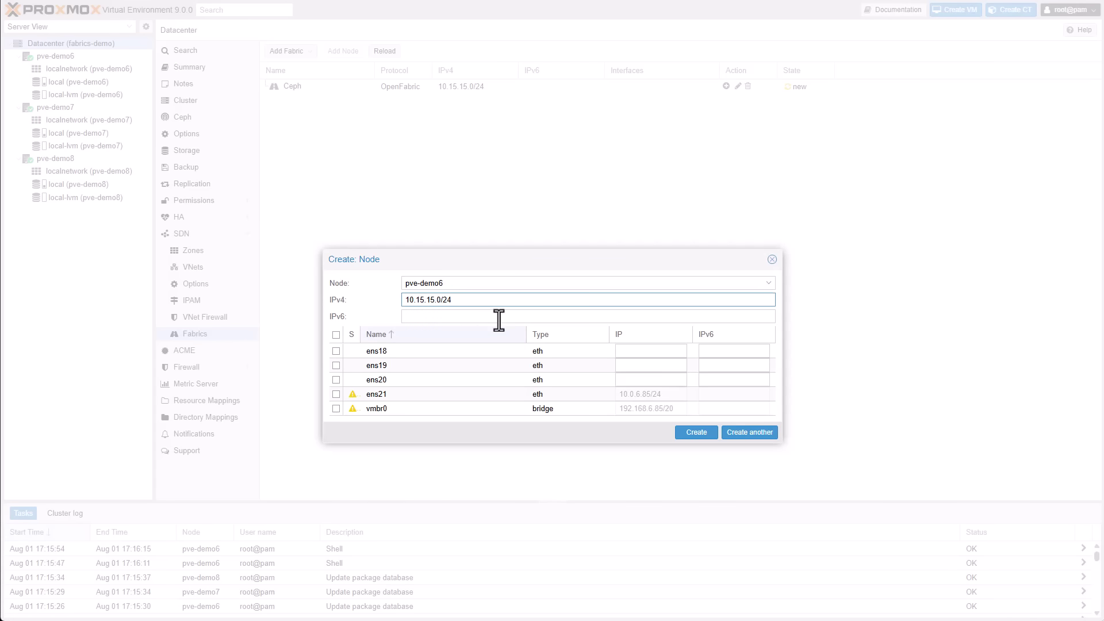
key("BackSpace")
key("BackSpace")
type("50")
type("0")
key("ctrl+a")
left_click(336, 350)
left_click(336, 367)
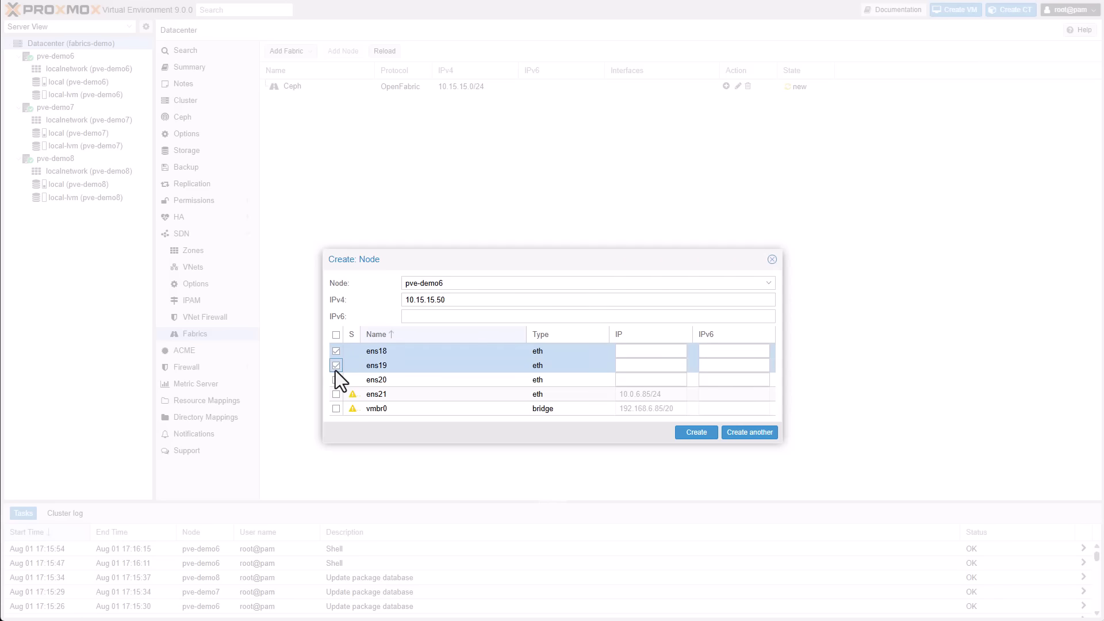
Step: Save pve-demo6 and enter pve-demo7 with IPv4 10.15.15.51 on ens18 and ens19
left_click(755, 435)
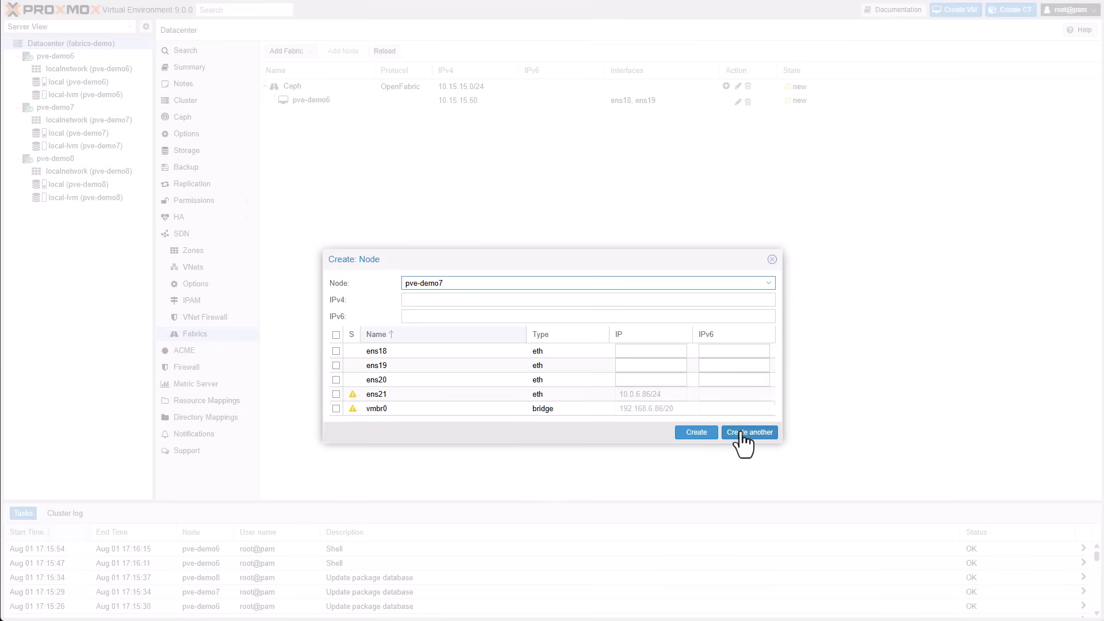
left_click(474, 300)
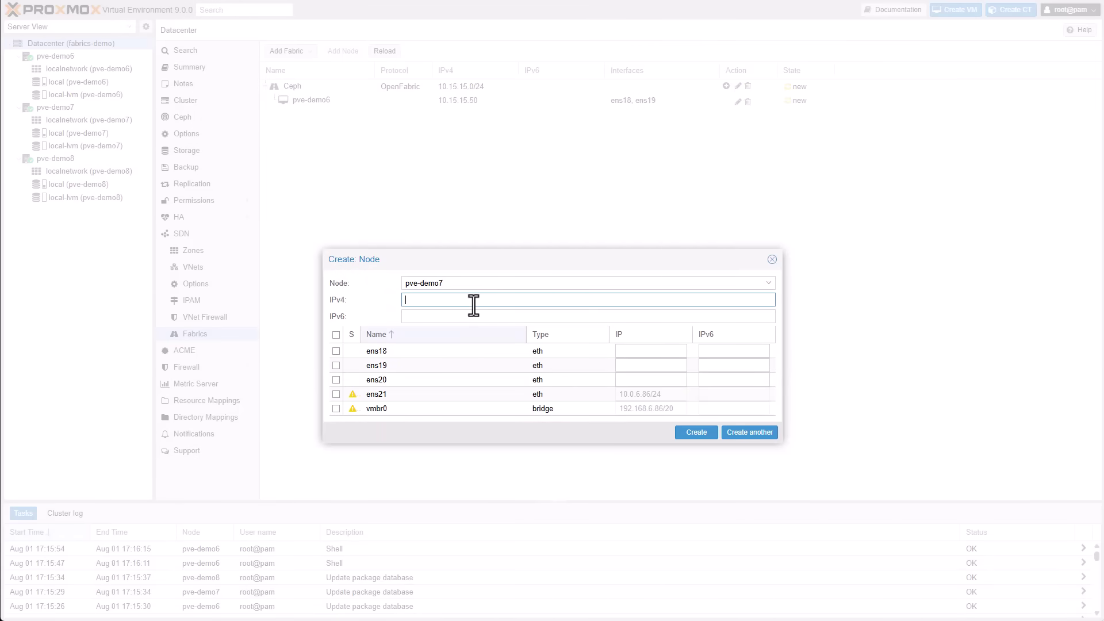
type("10.15.15.5")
type("1")
left_click(390, 335)
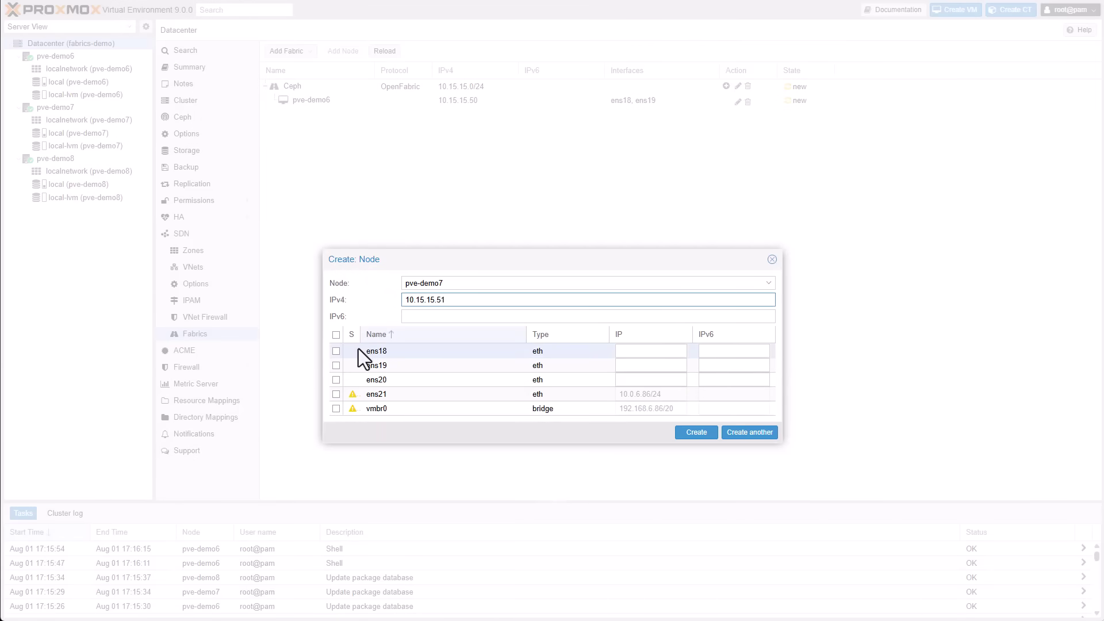
left_click(336, 352)
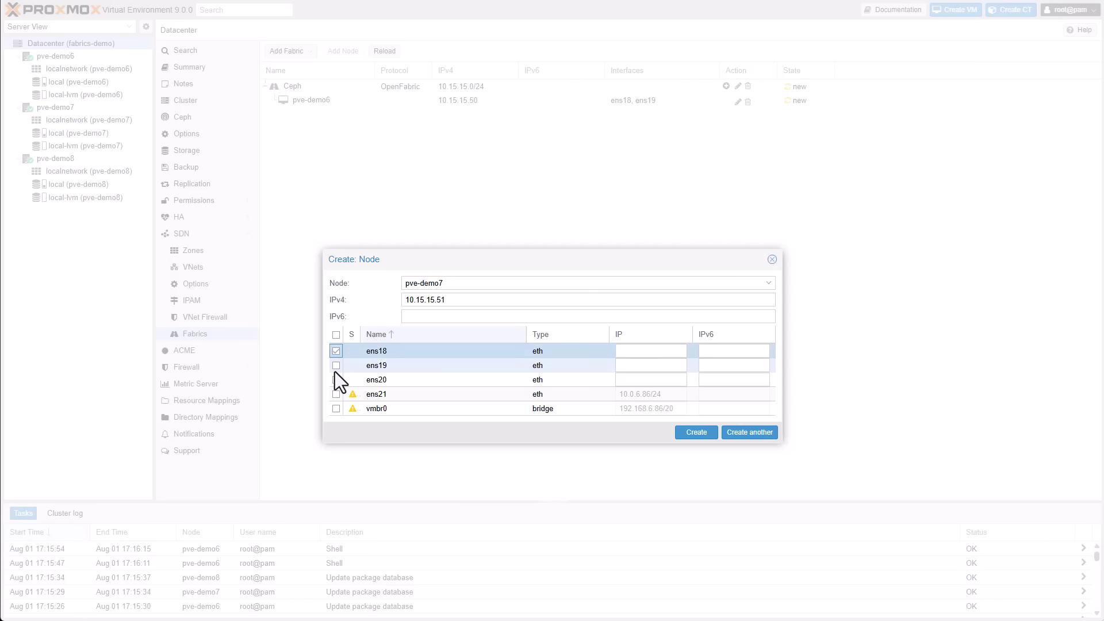
left_click(337, 366)
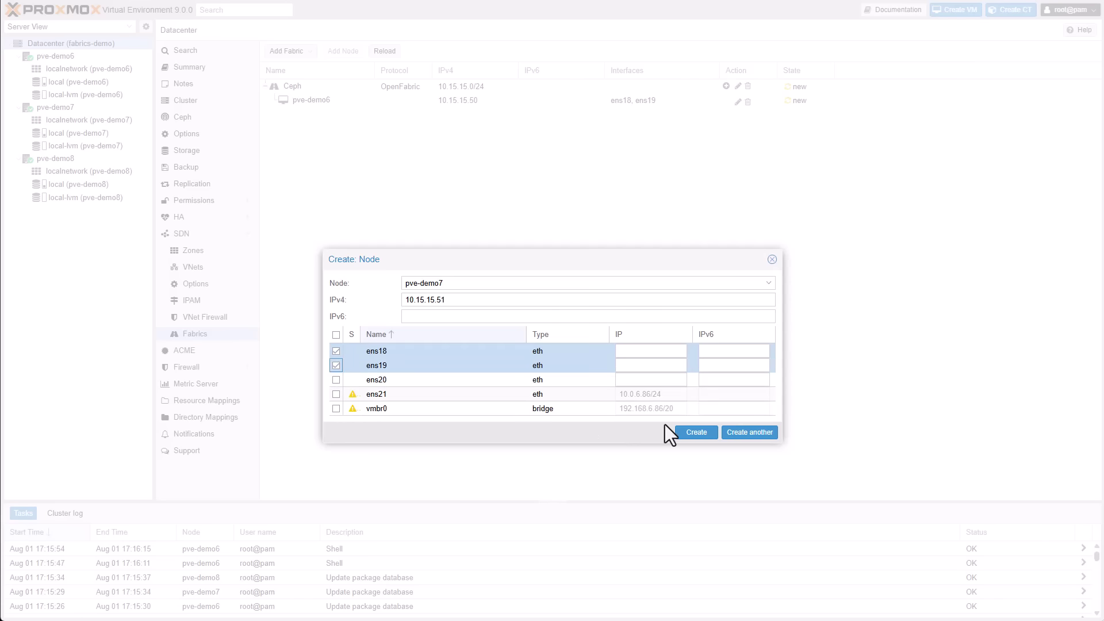
Step: Save pve-demo7, then add pve-demo8 at 10.15.15.52 on ens18 and ens19
left_click(735, 436)
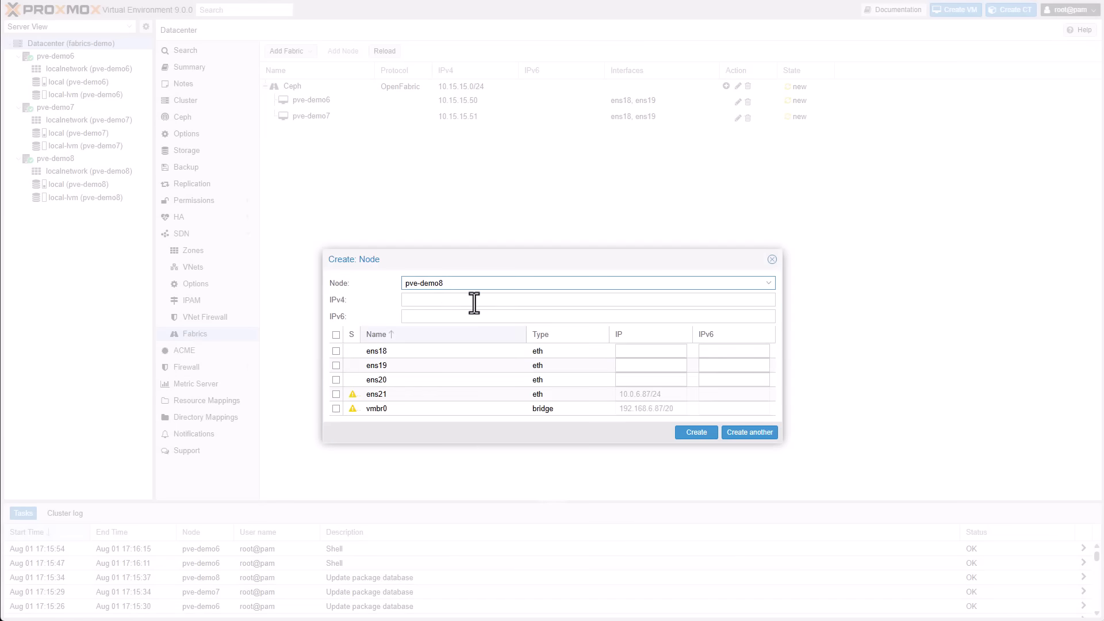
left_click(449, 299)
type("10.15.15.52")
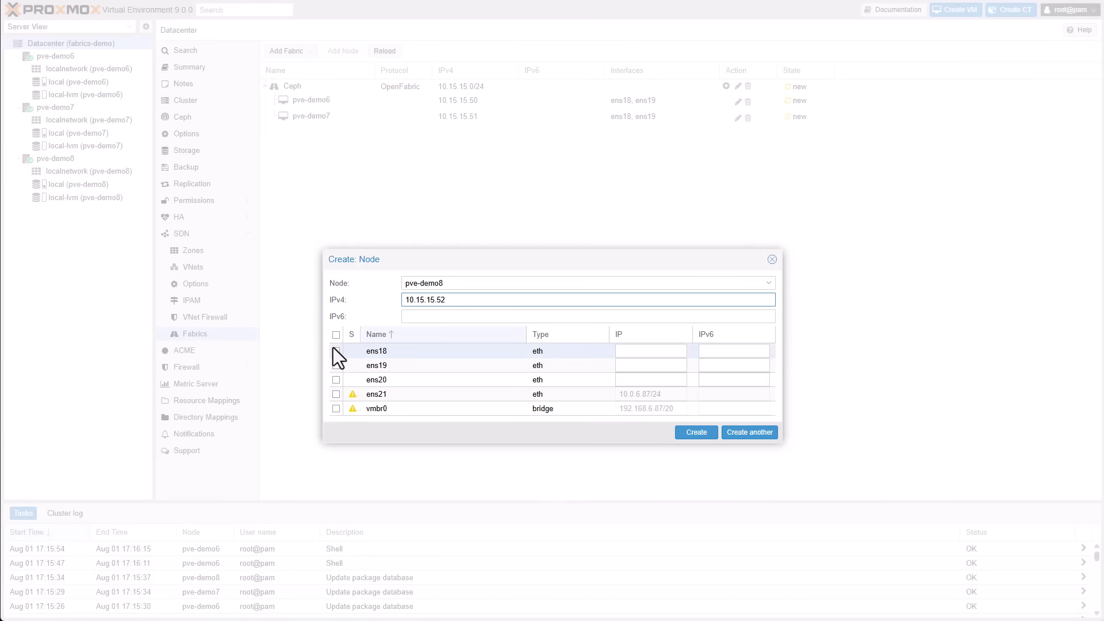
left_click(335, 350)
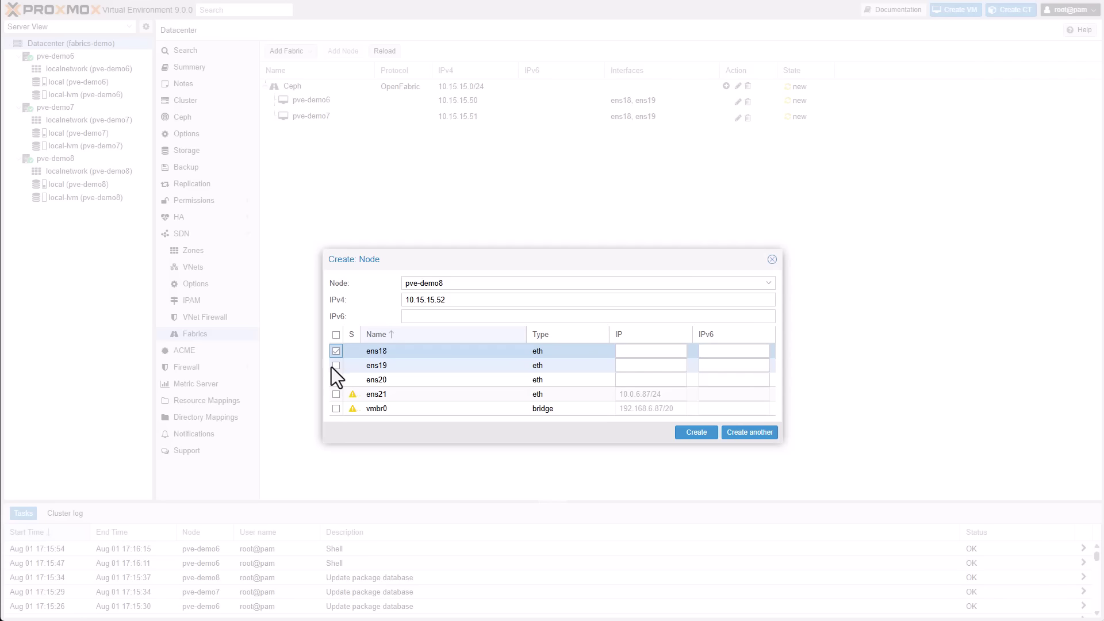
left_click(333, 366)
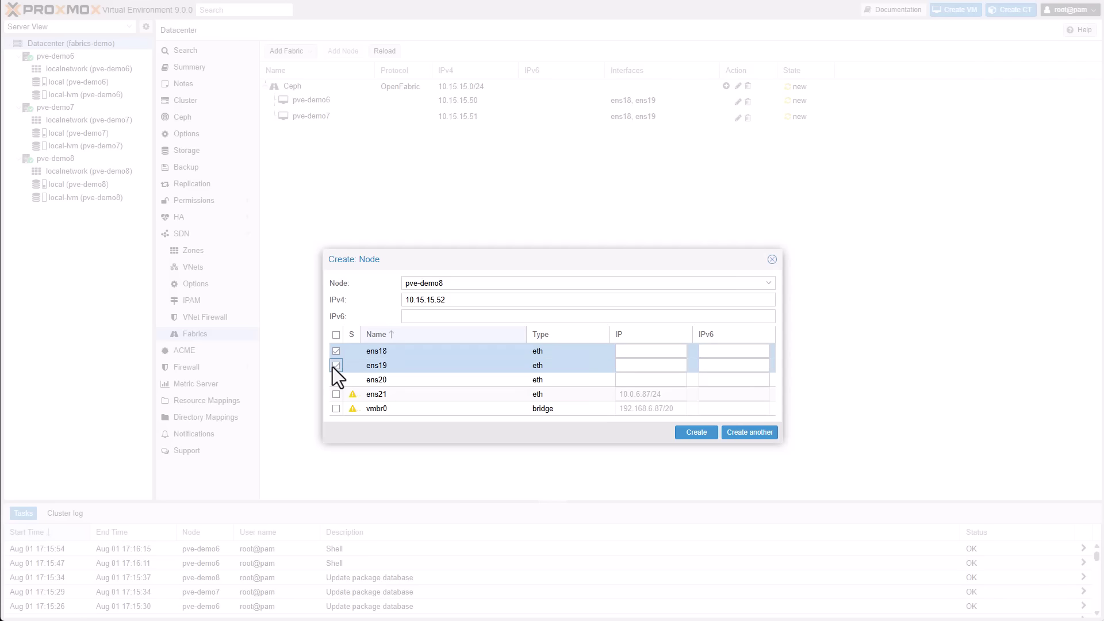
left_click(695, 433)
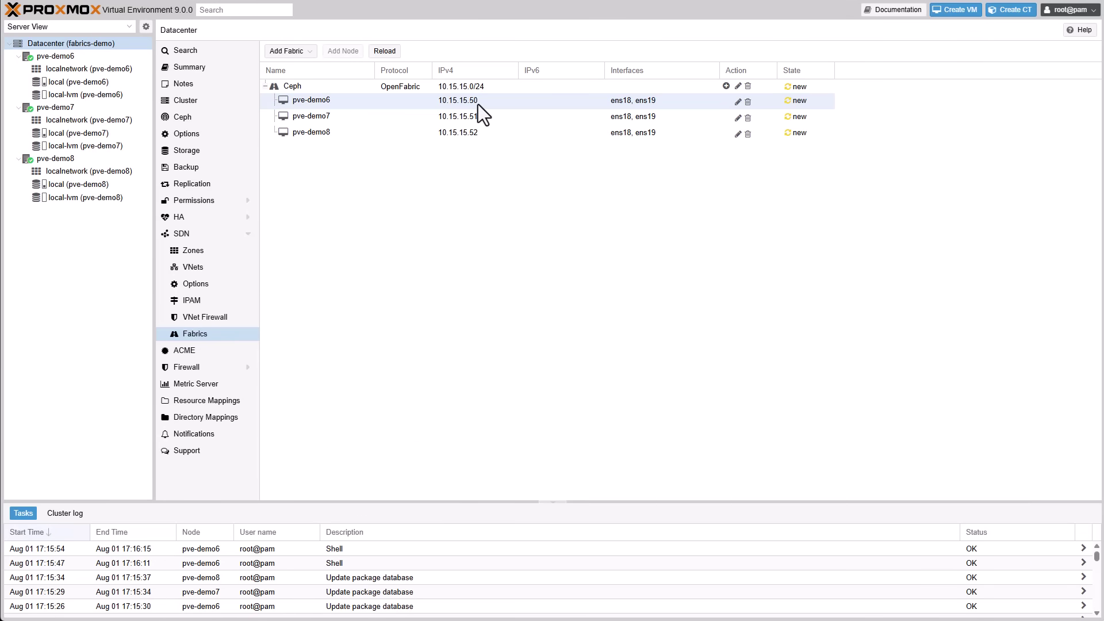
Step: Apply the pending SDN configuration from the SDN status view and confirm
left_click(176, 239)
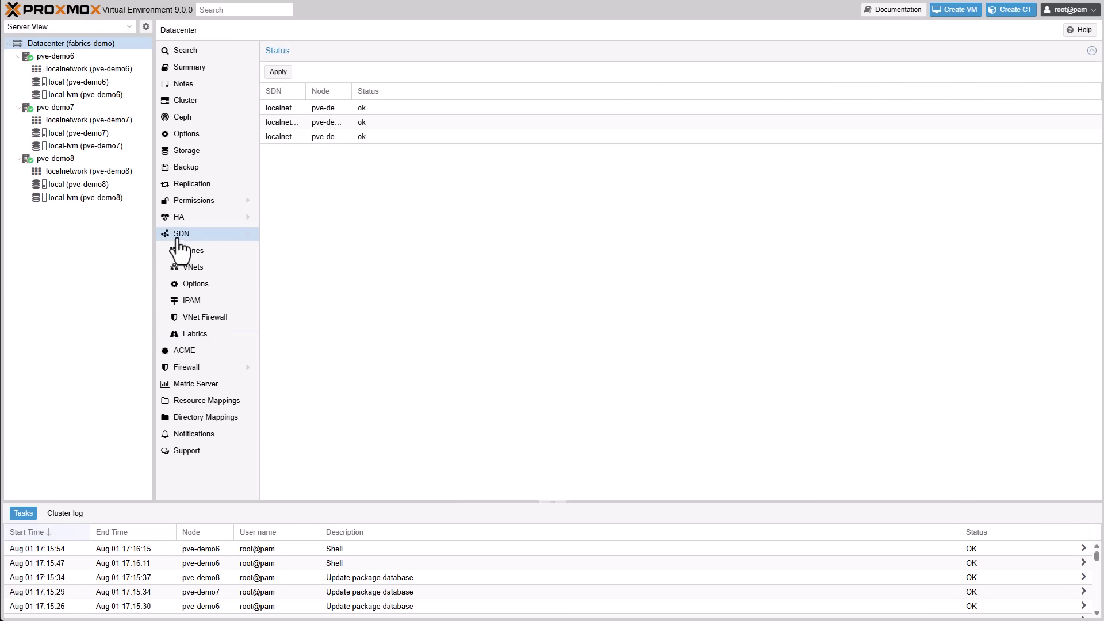
left_click(279, 73)
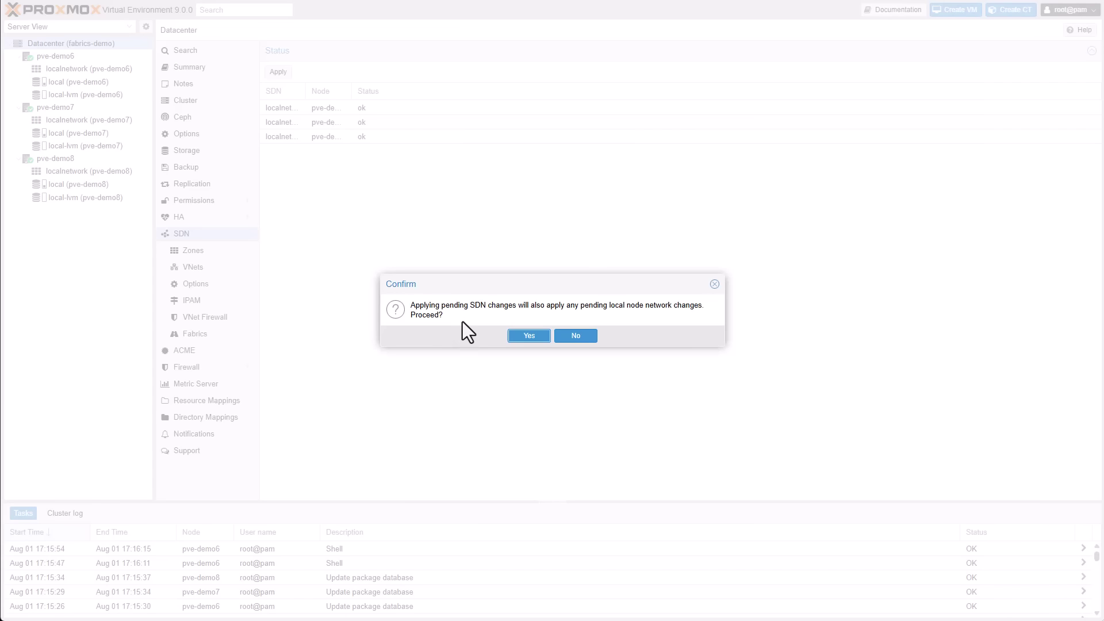
left_click(519, 337)
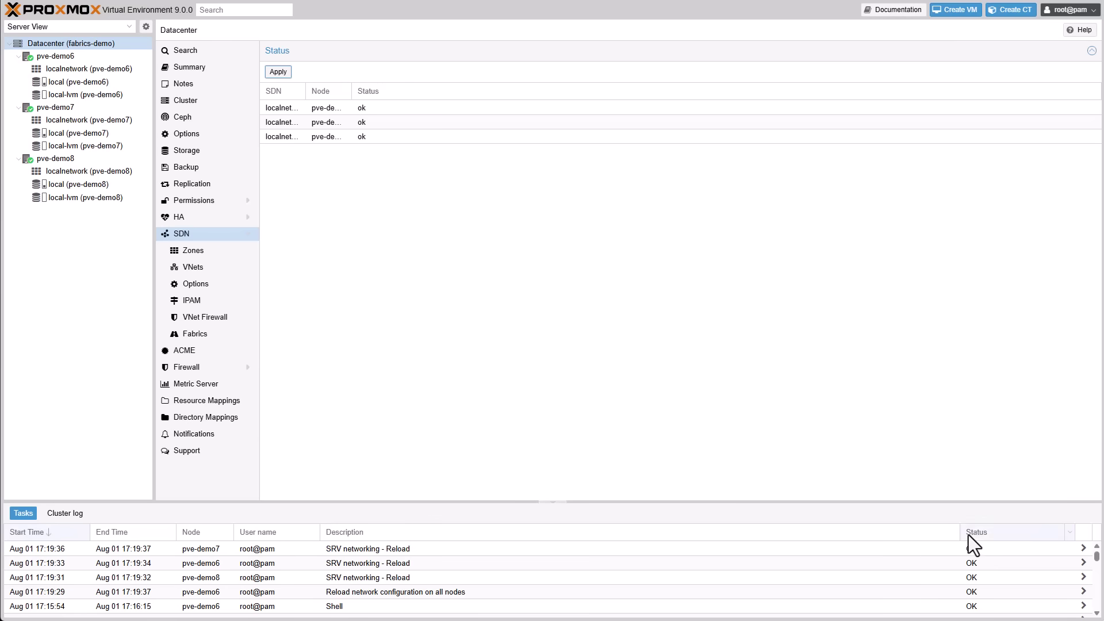
Step: Select node pve-demo6 in the resource tree to show its summary
left_click(66, 56)
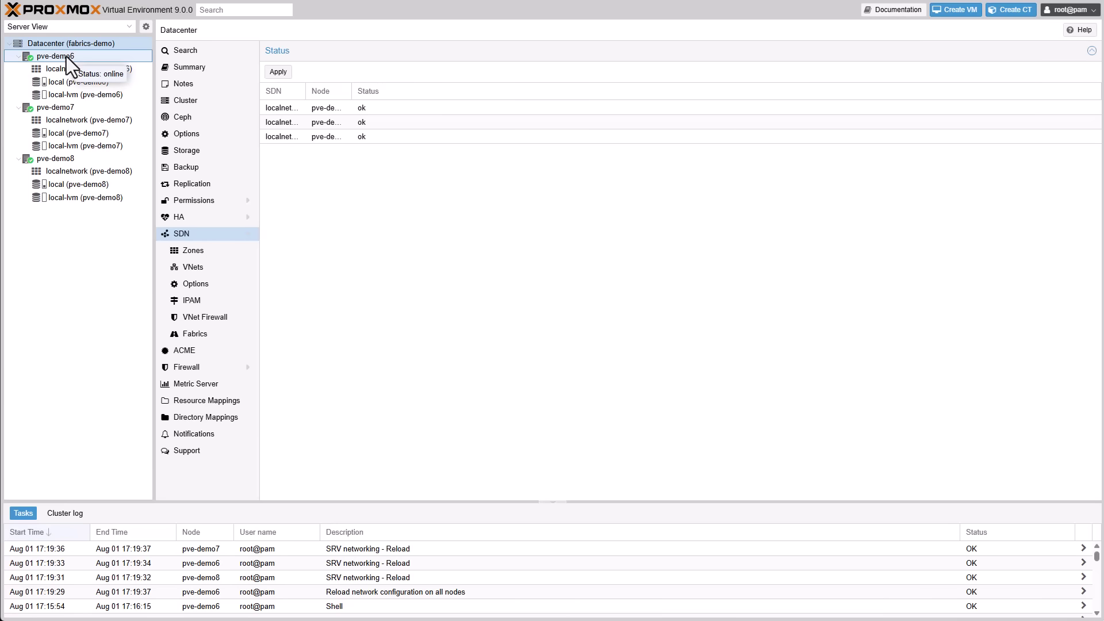
left_click(67, 56)
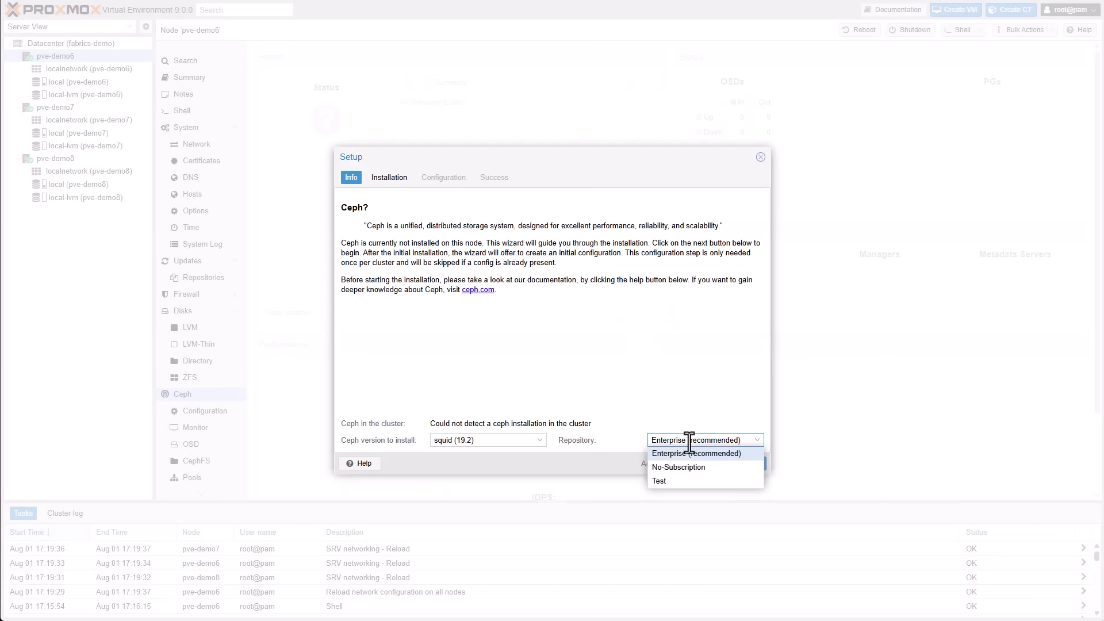
Step: Install the Ceph 19.2 Squid packages from the Test repository on pve-demo6
left_click(666, 481)
left_click(706, 463)
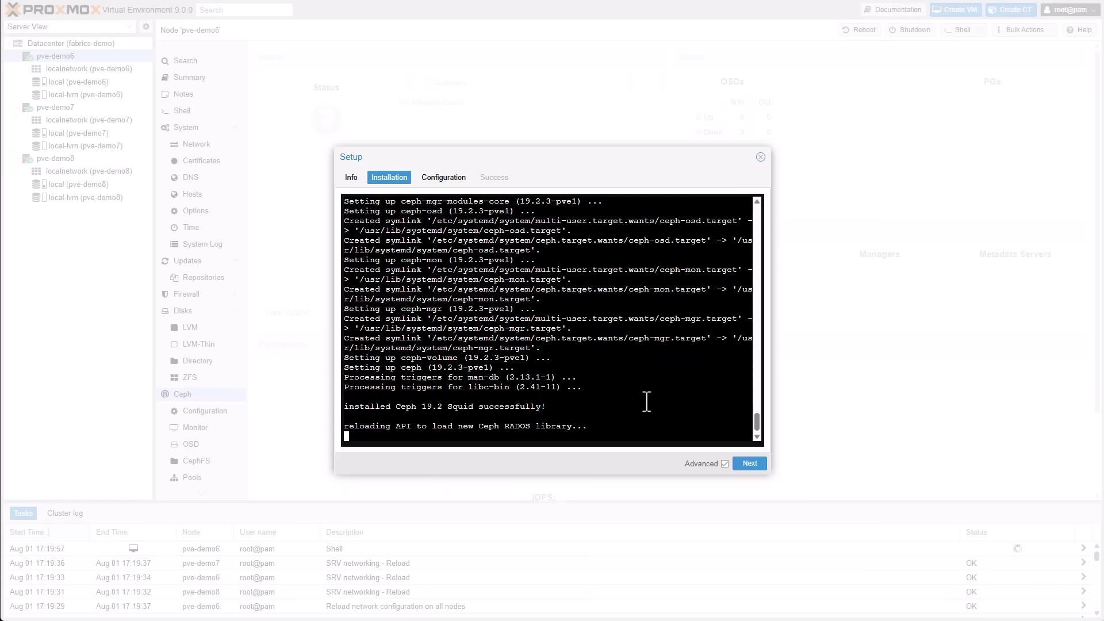
left_click(750, 465)
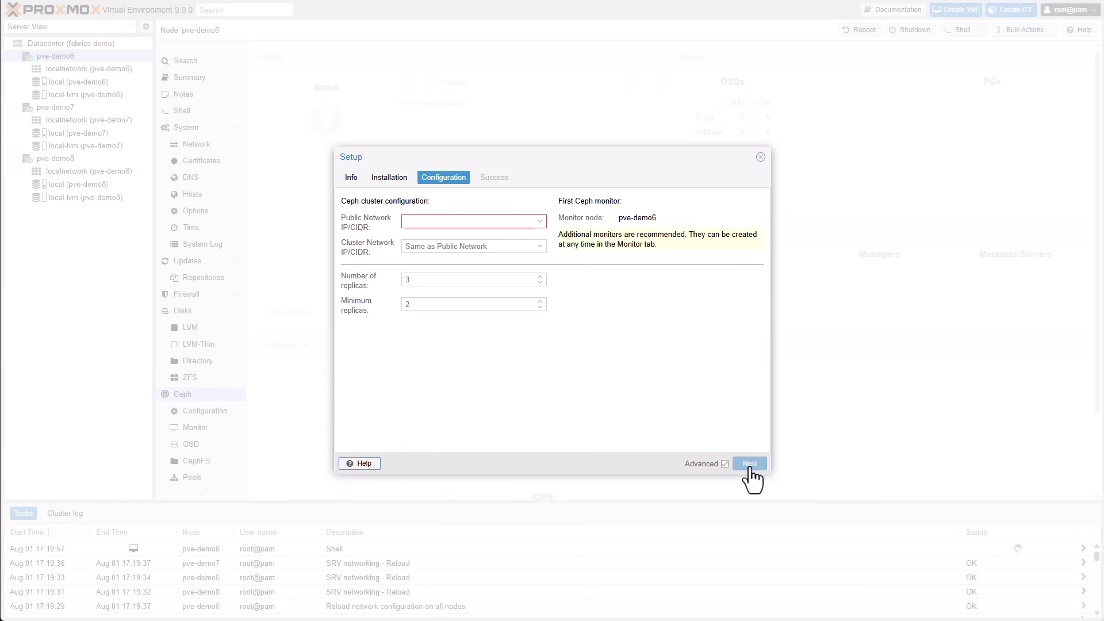
Step: Choose 10.15.15.0/24 as the Ceph public network and finish the setup
left_click(536, 226)
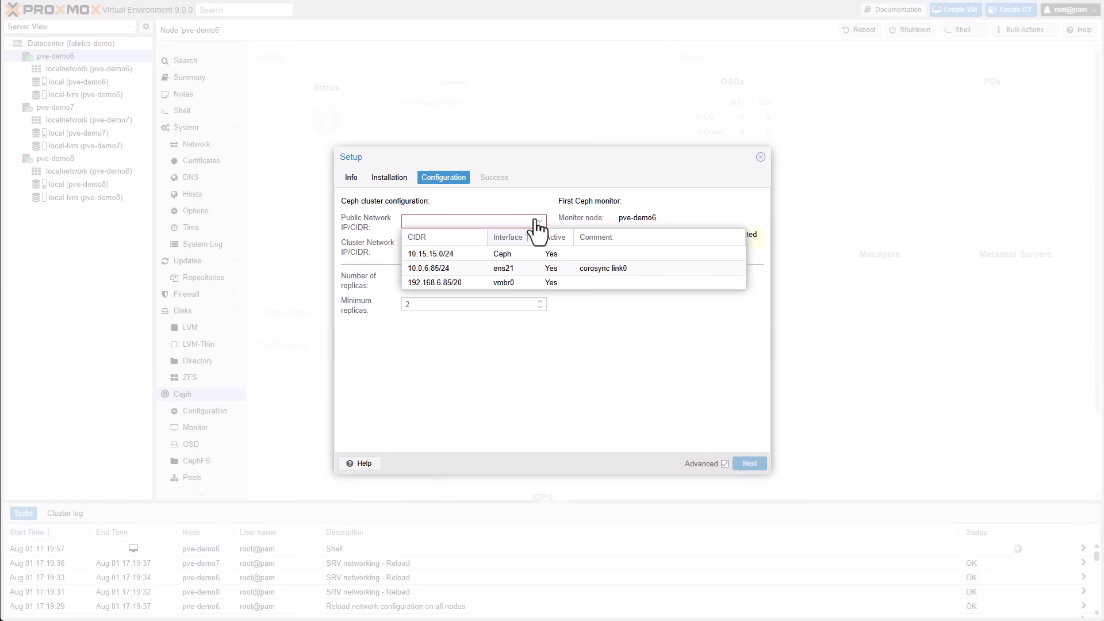
left_click(503, 254)
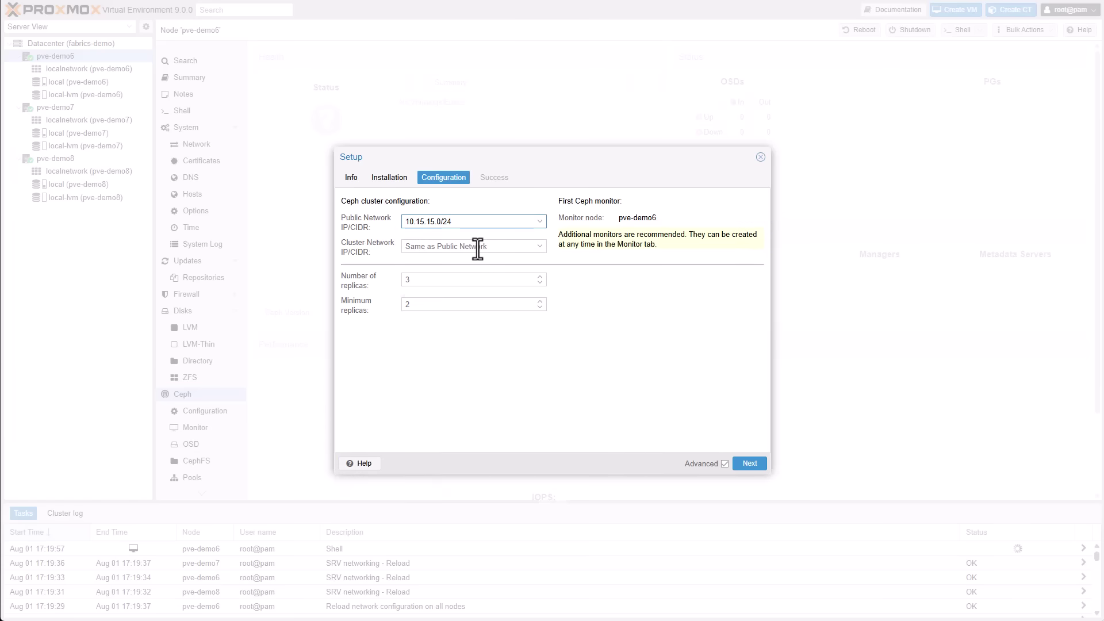
left_click(743, 467)
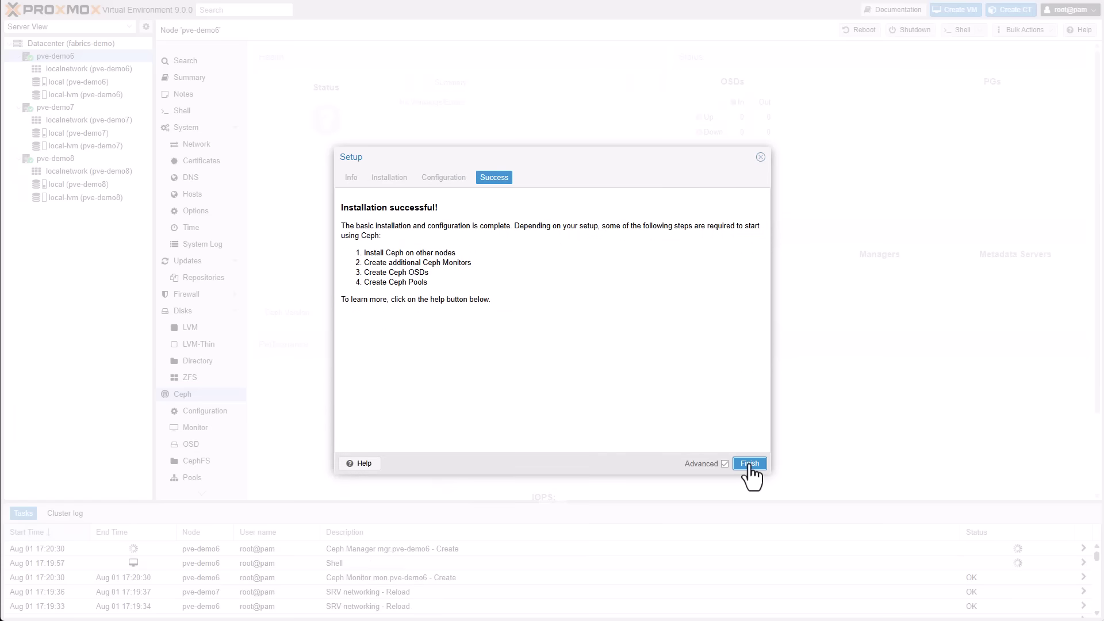
left_click(749, 465)
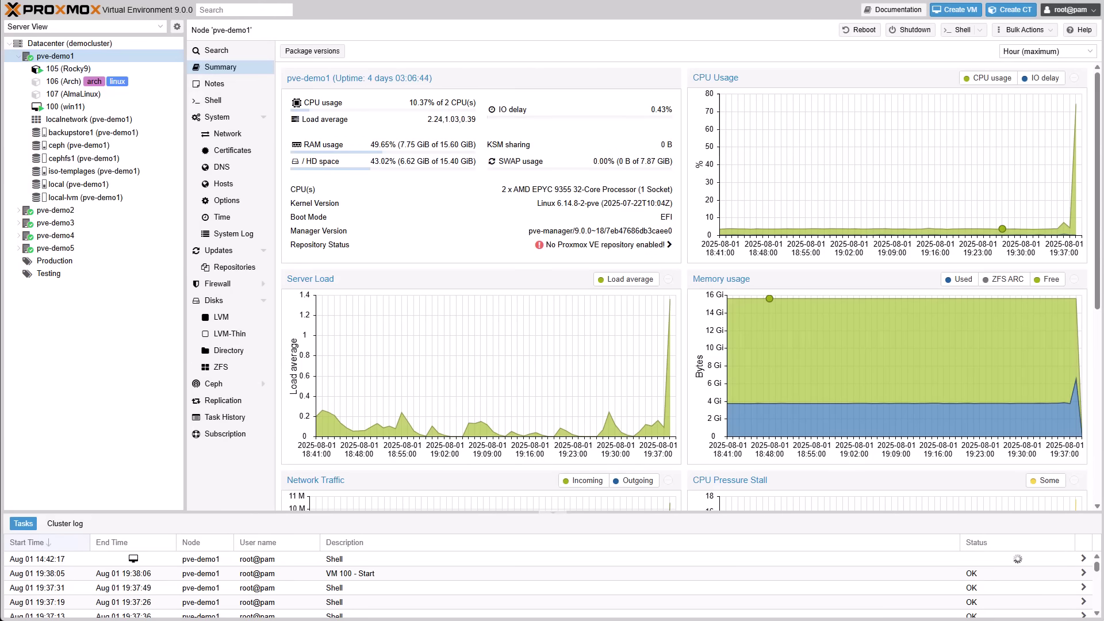
scroll(1100, 291, "down", 3)
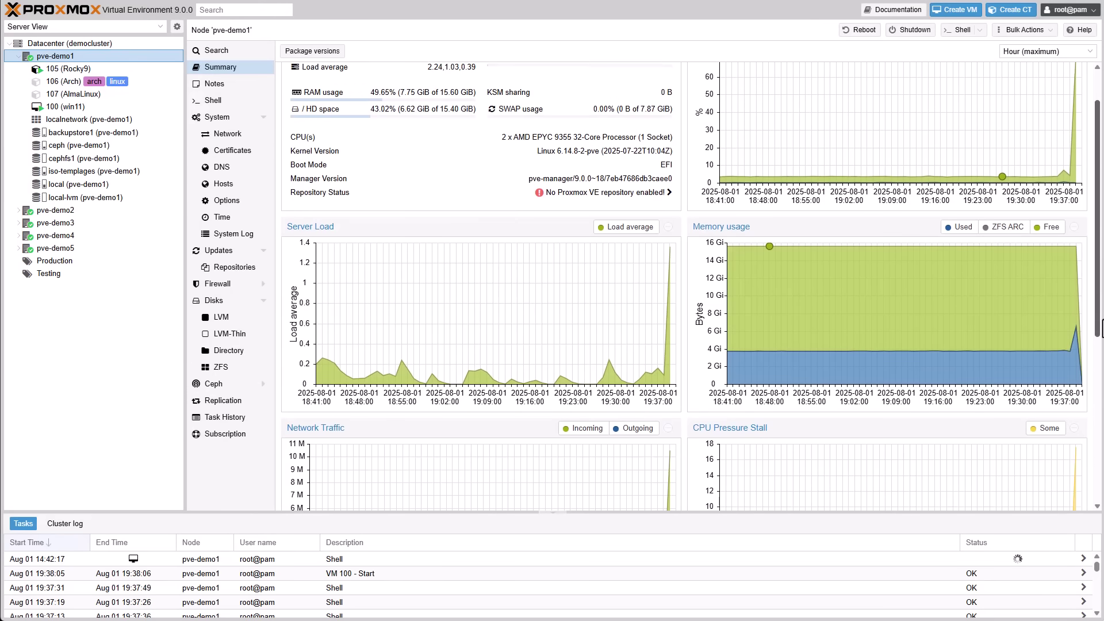
scroll(1099, 292, "down", 2)
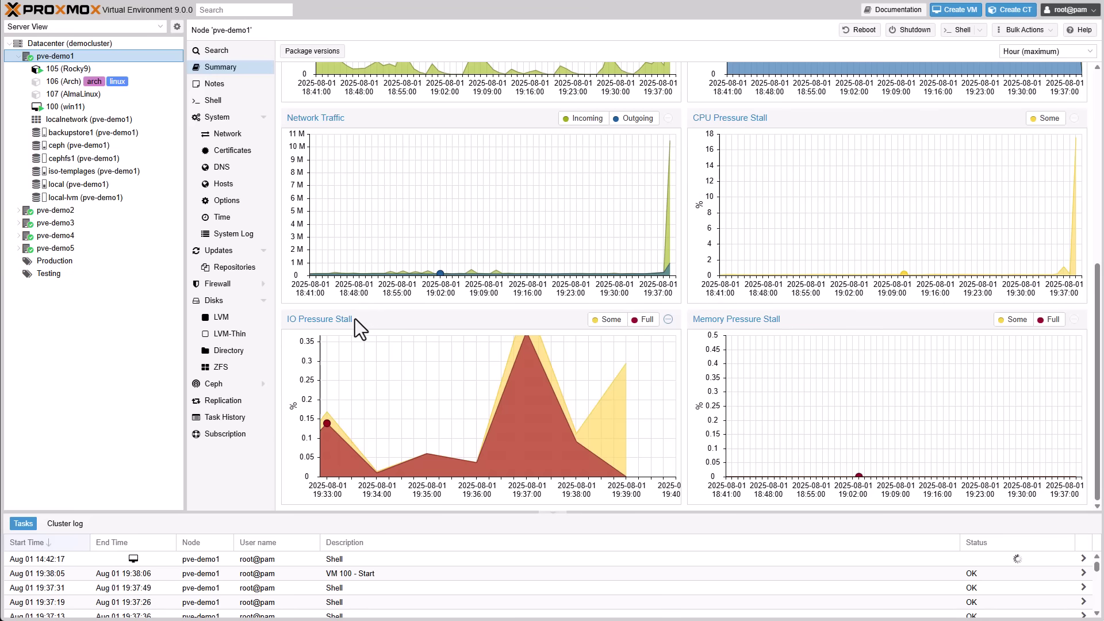
Step: Reset the IO Pressure Stall zoom, then zoom the graph into 19:33–19:40
left_click(667, 320)
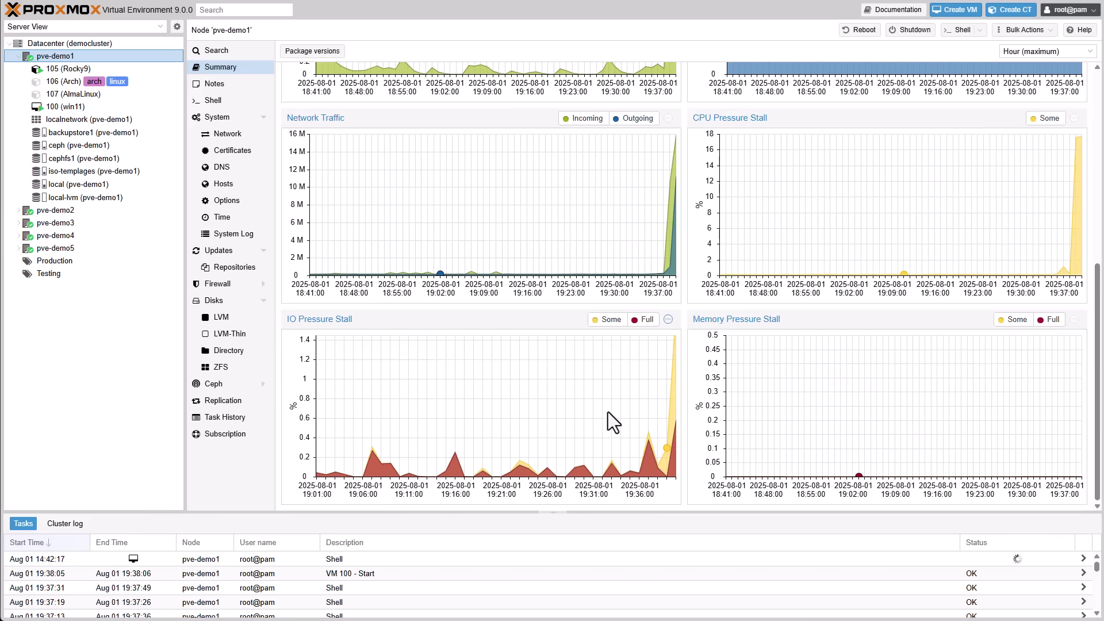
left_click_drag(609, 412, 707, 494)
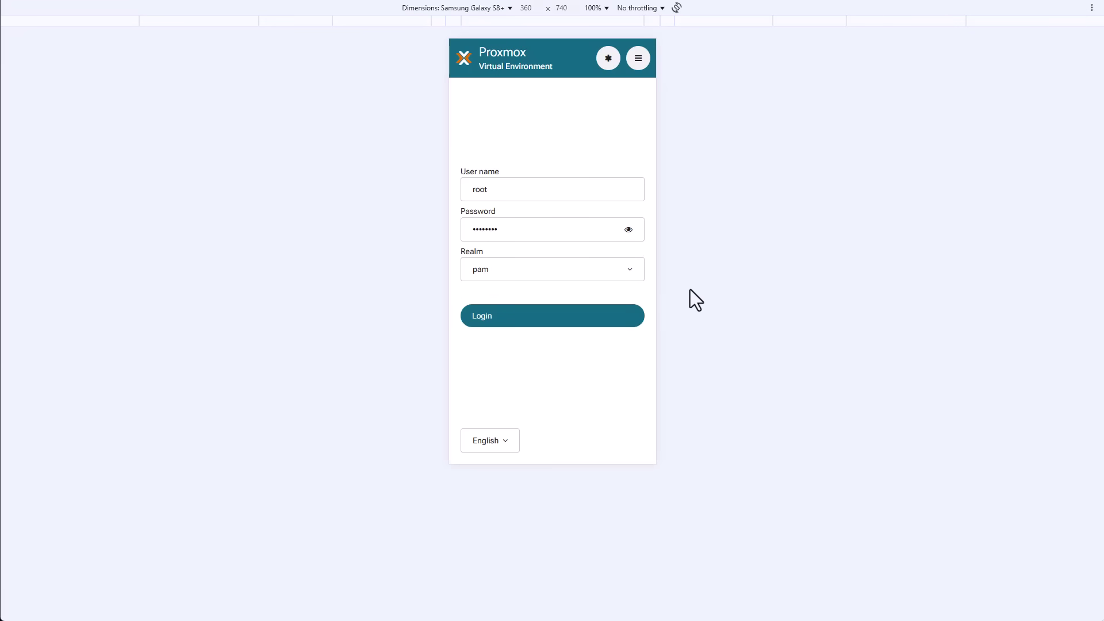
Step: Log in to the mobile UI, view pve-demo1's details, and return to the dashboard
left_click(573, 318)
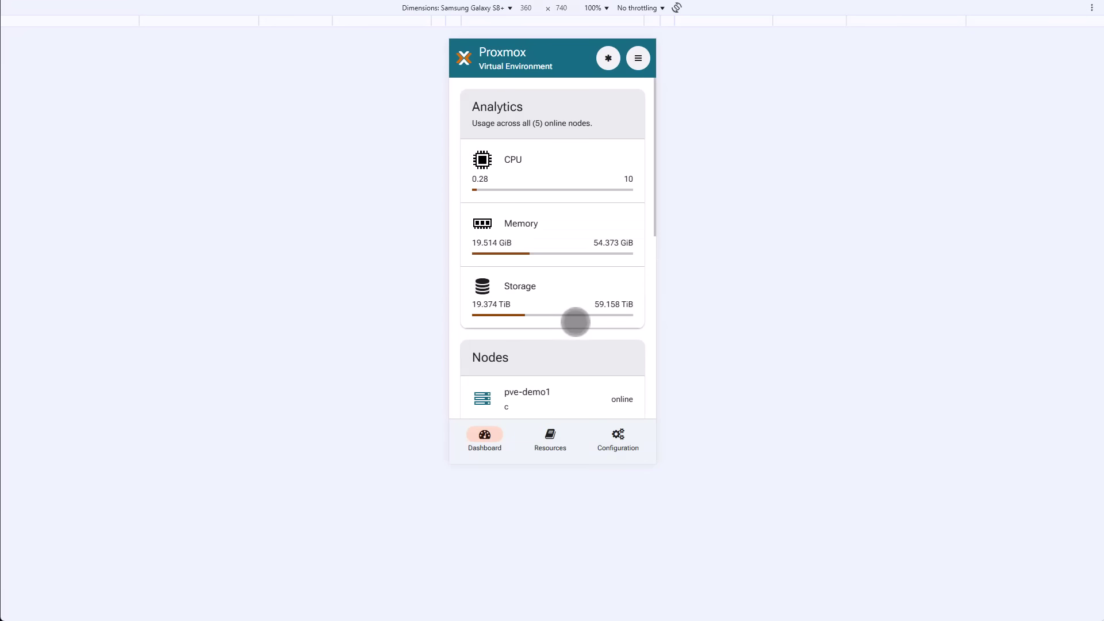
scroll(612, 206, "down", 1)
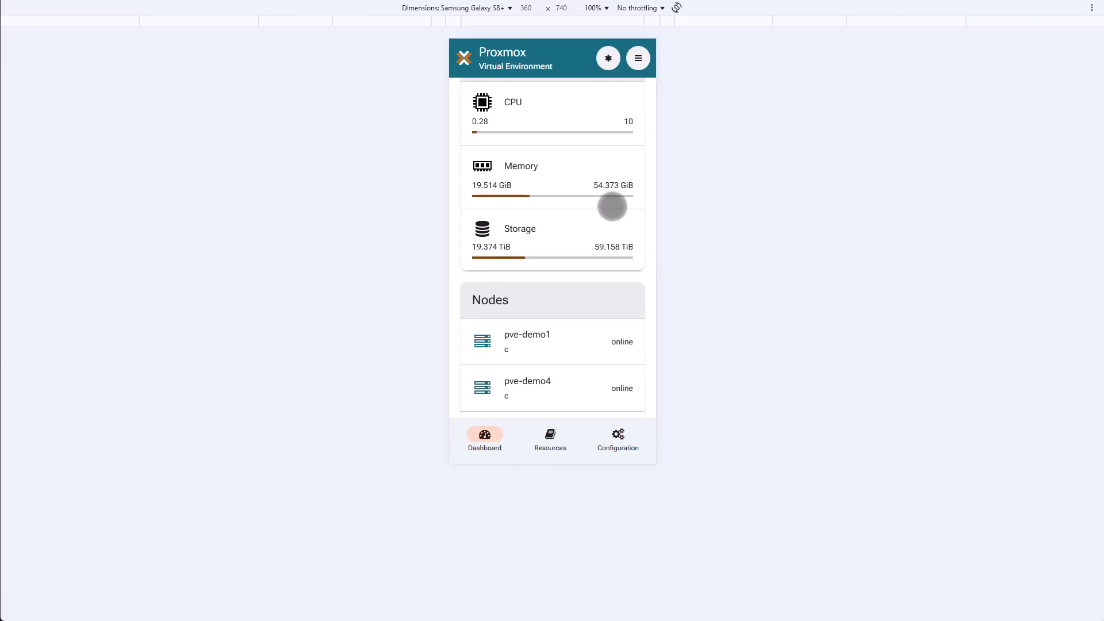
scroll(612, 206, "down", 2)
left_click(539, 231)
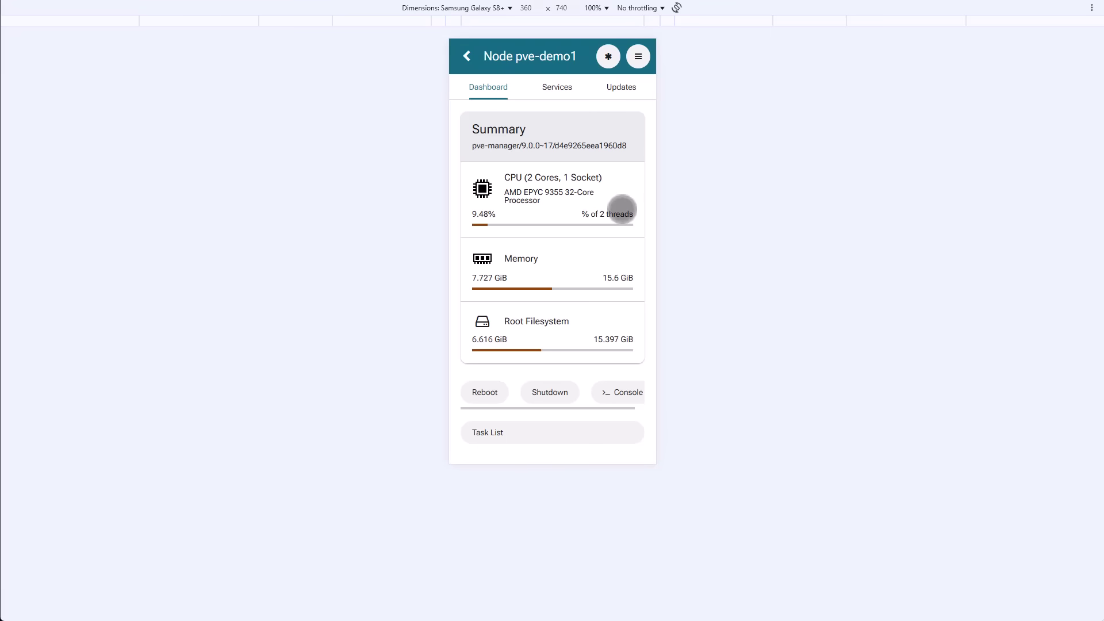
left_click(486, 393)
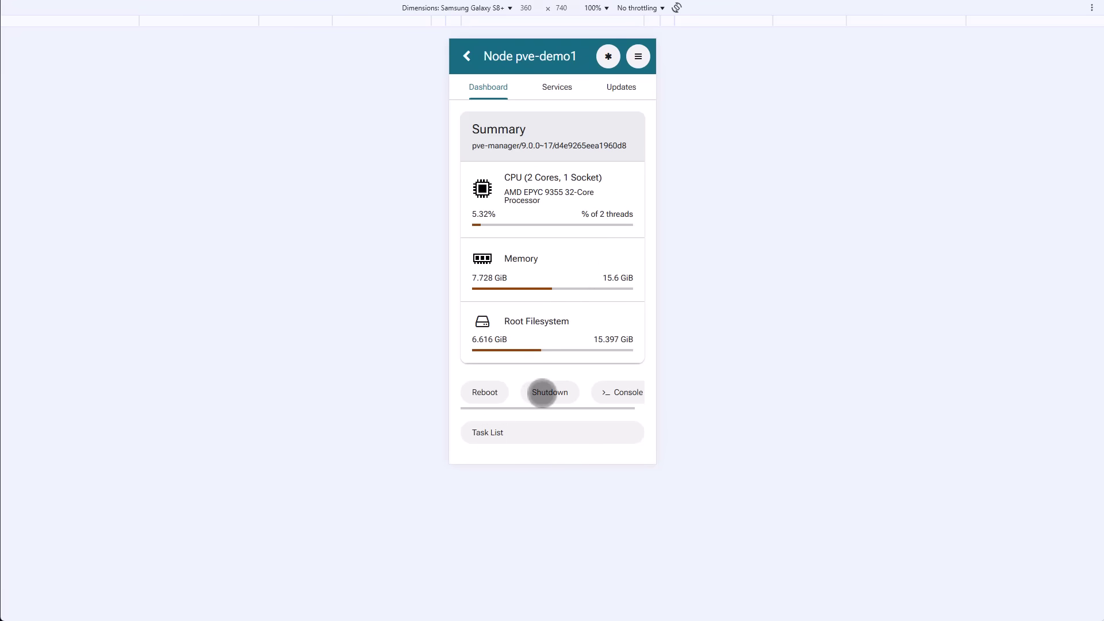
left_click(467, 57)
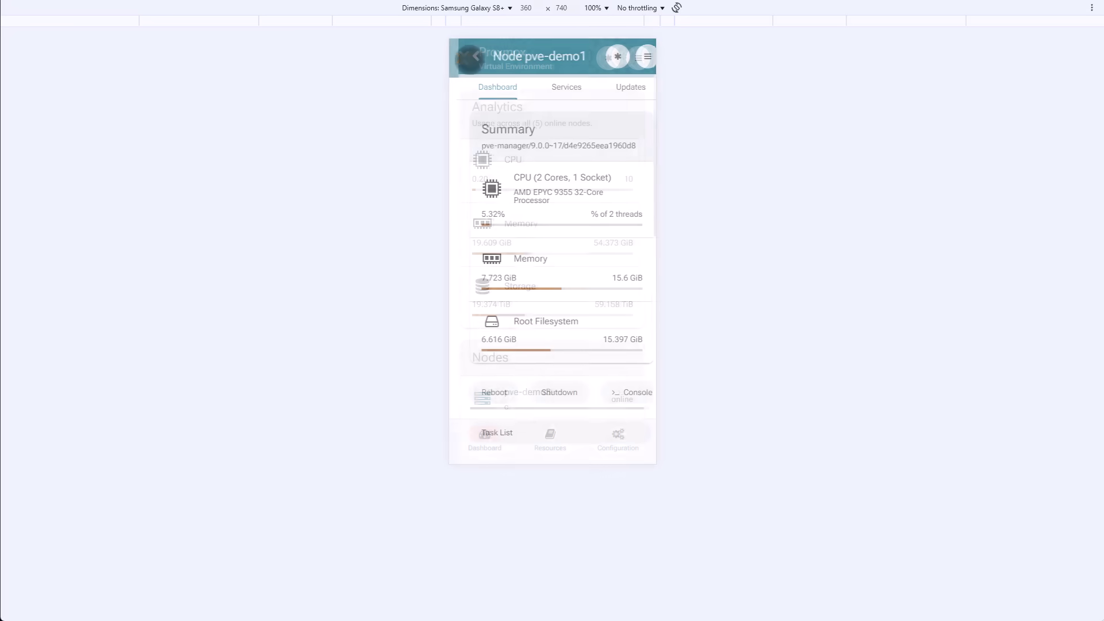
scroll(557, 201, "down", 2)
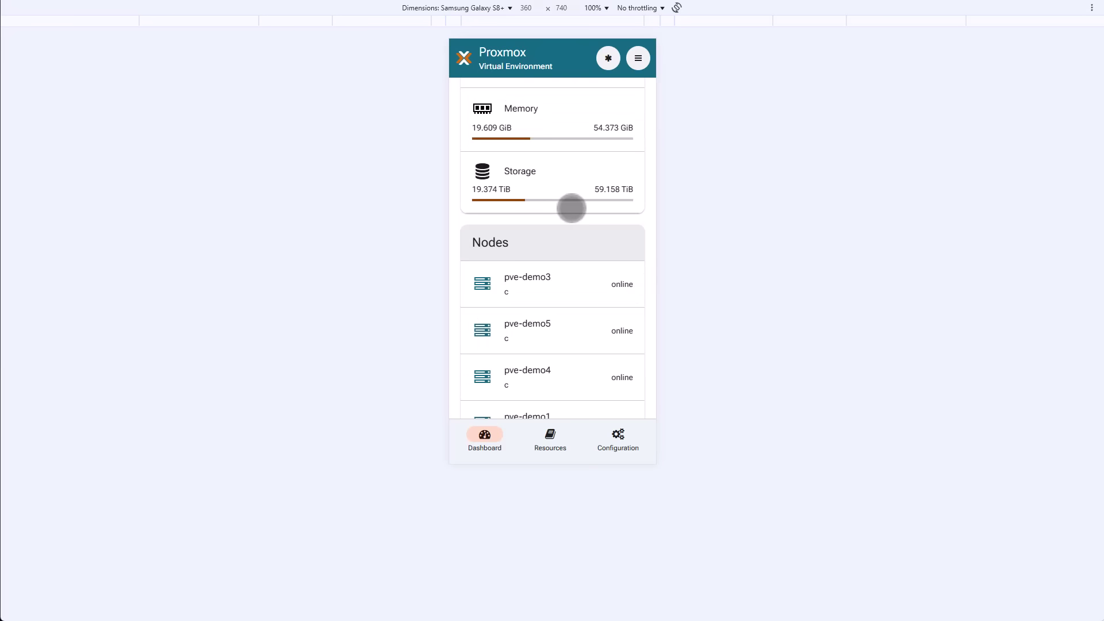
left_click(551, 438)
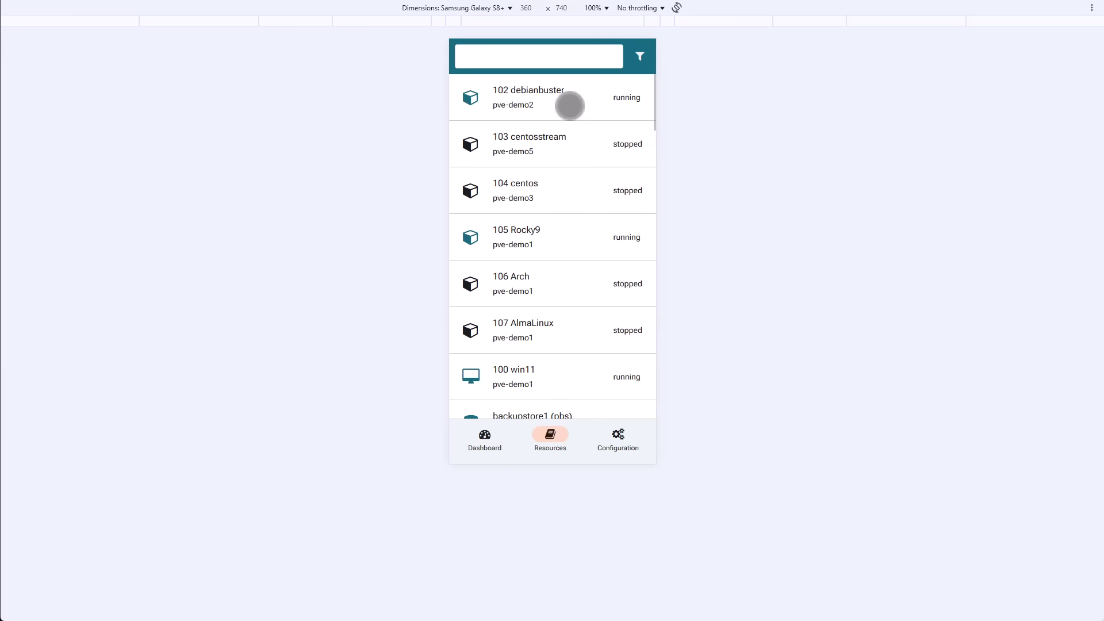
left_click(568, 108)
scroll(589, 218, "down", 1)
scroll(593, 221, "down", 1)
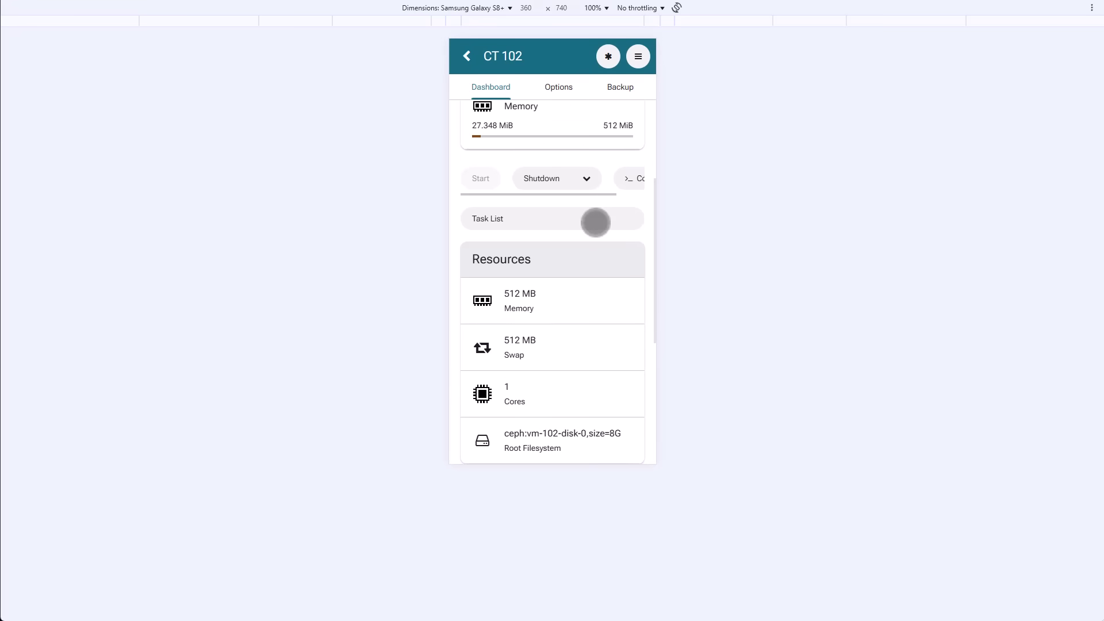
scroll(594, 221, "down", 1)
scroll(604, 239, "down", 2)
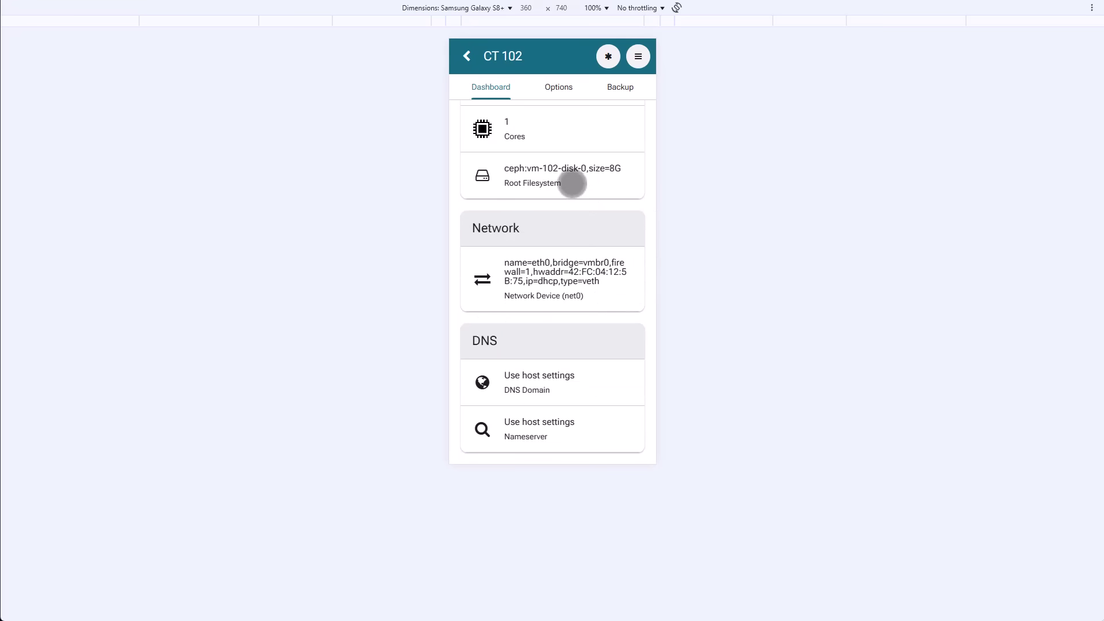
left_click(467, 58)
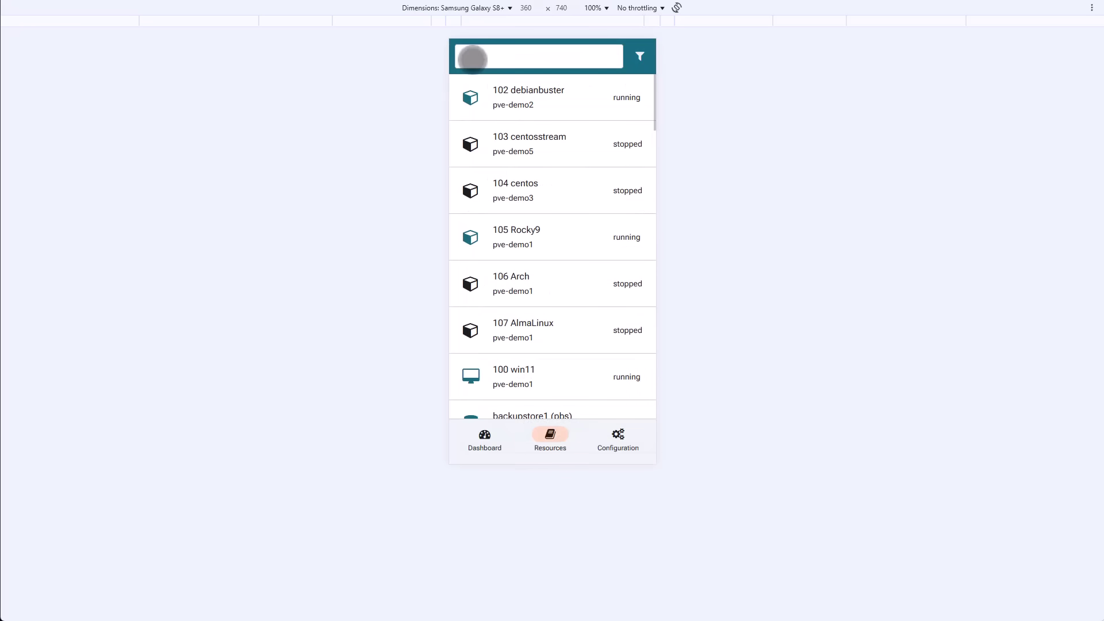
left_click(567, 376)
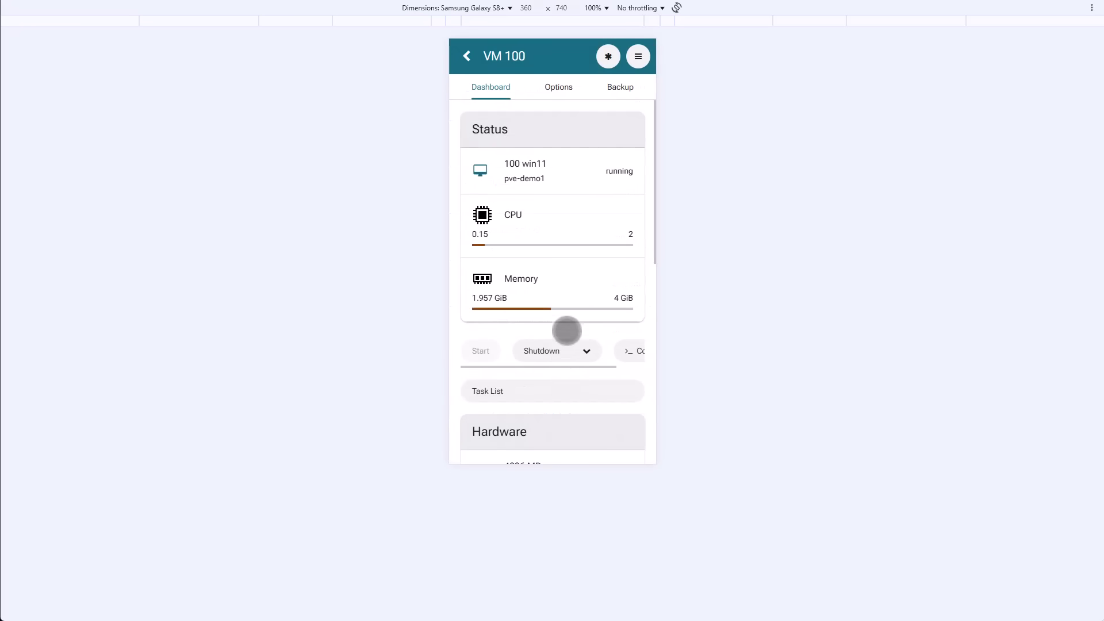
scroll(566, 330, "down", 2)
scroll(596, 319, "down", 3)
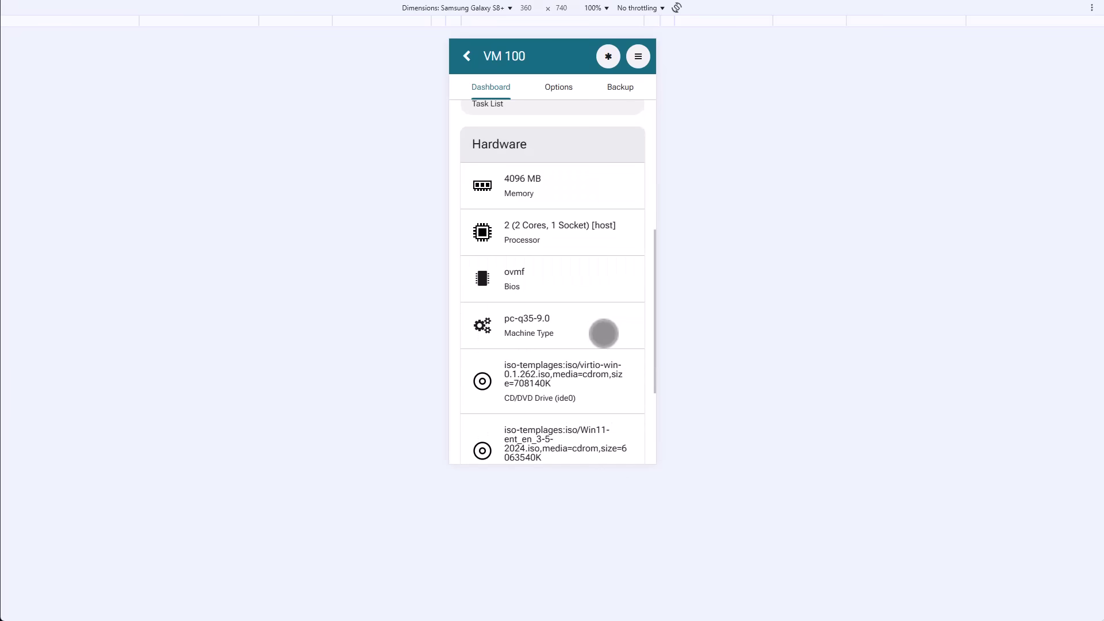
scroll(604, 335, "down", 2)
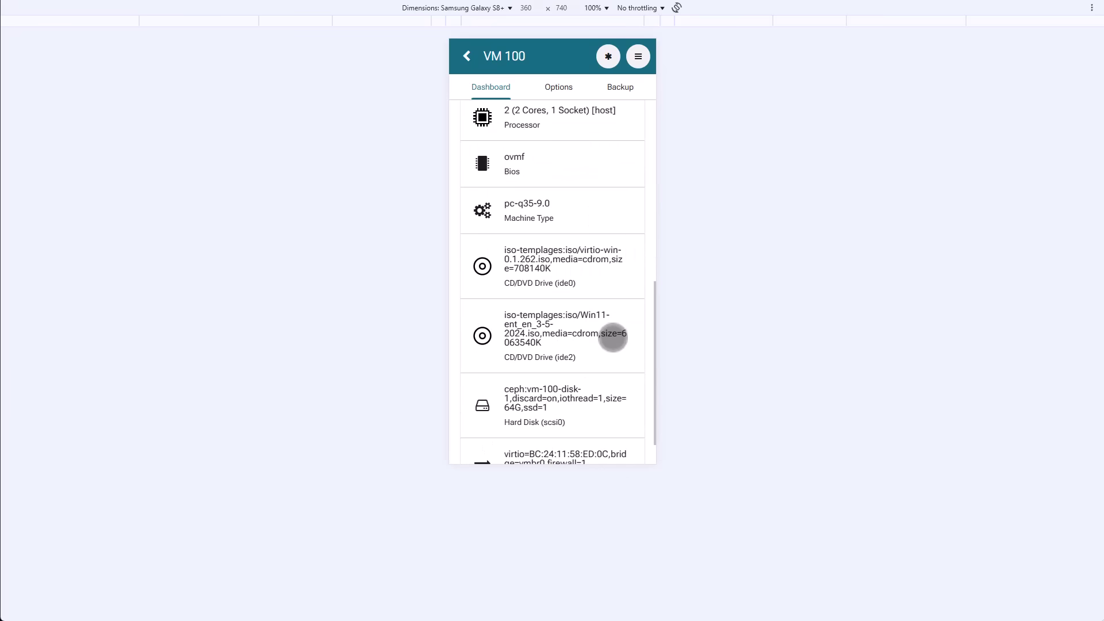
left_click(467, 56)
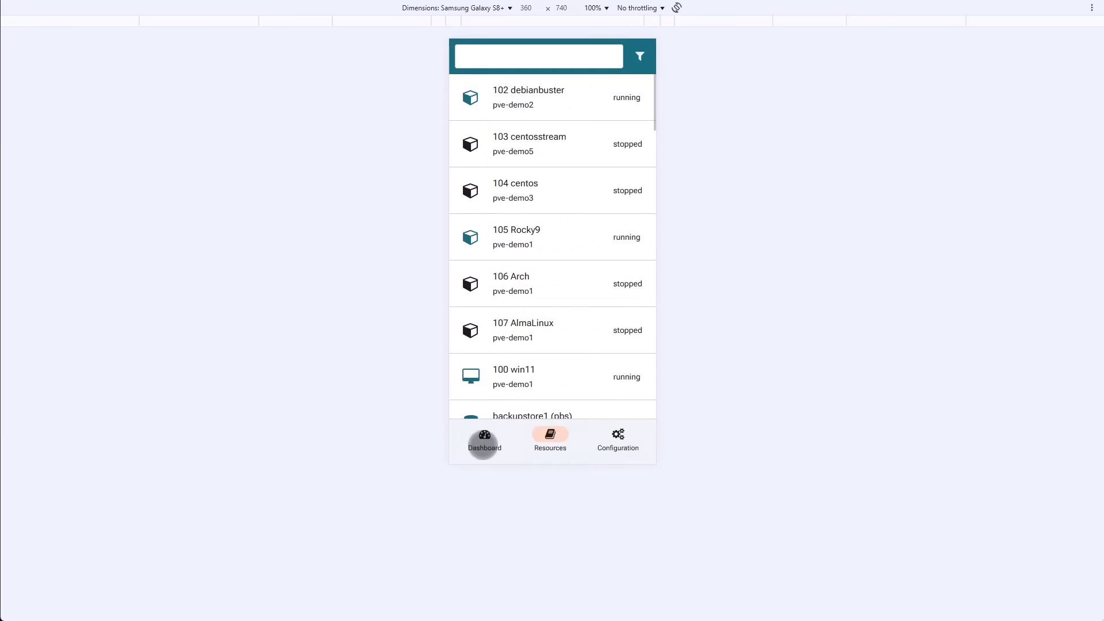
left_click(484, 440)
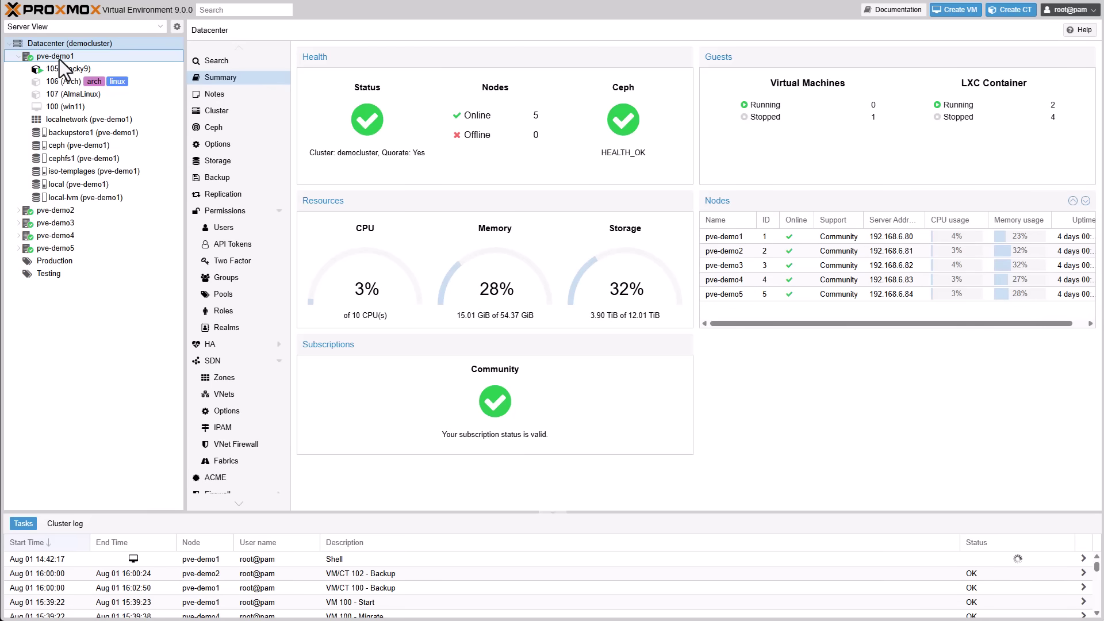
Step: Select pve-demo1 in democluster's Server View tree
left_click(61, 59)
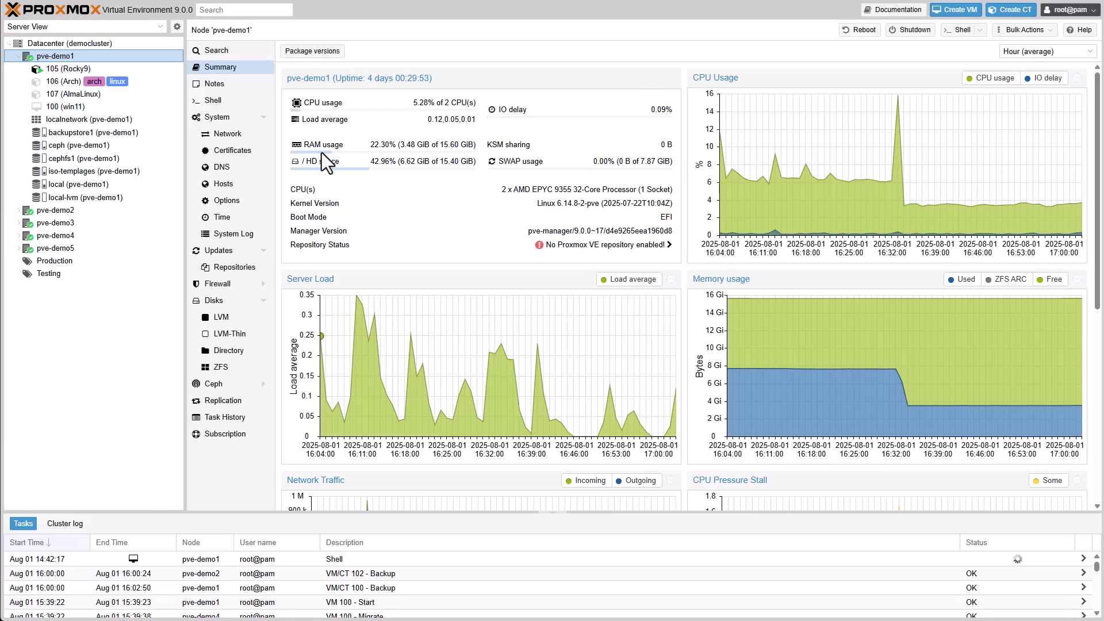
left_click(321, 51)
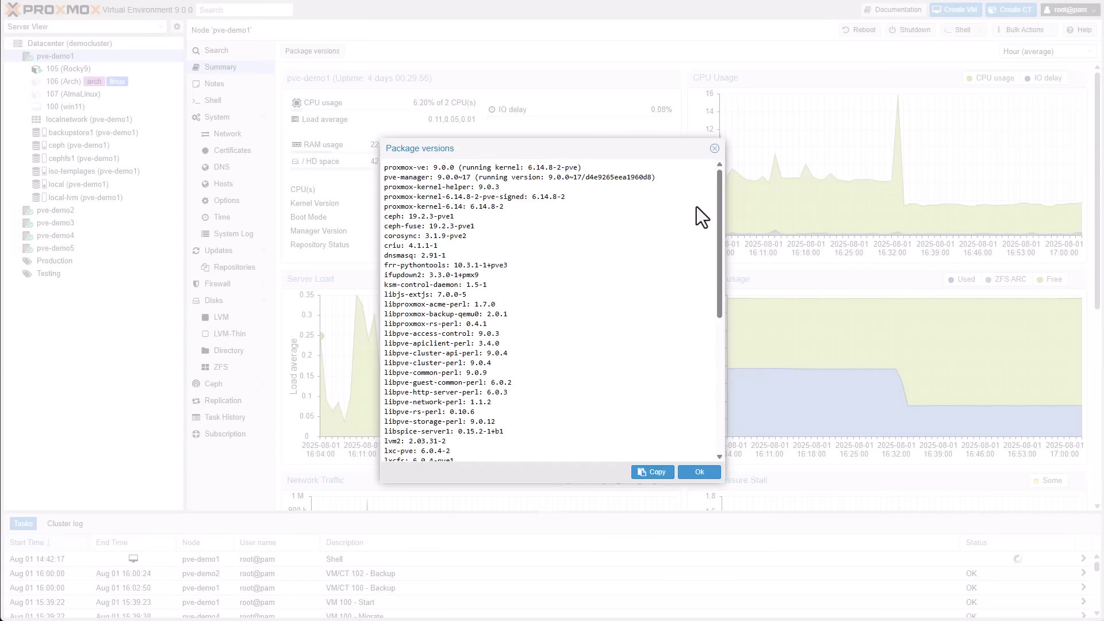
left_click_drag(721, 207, 715, 349)
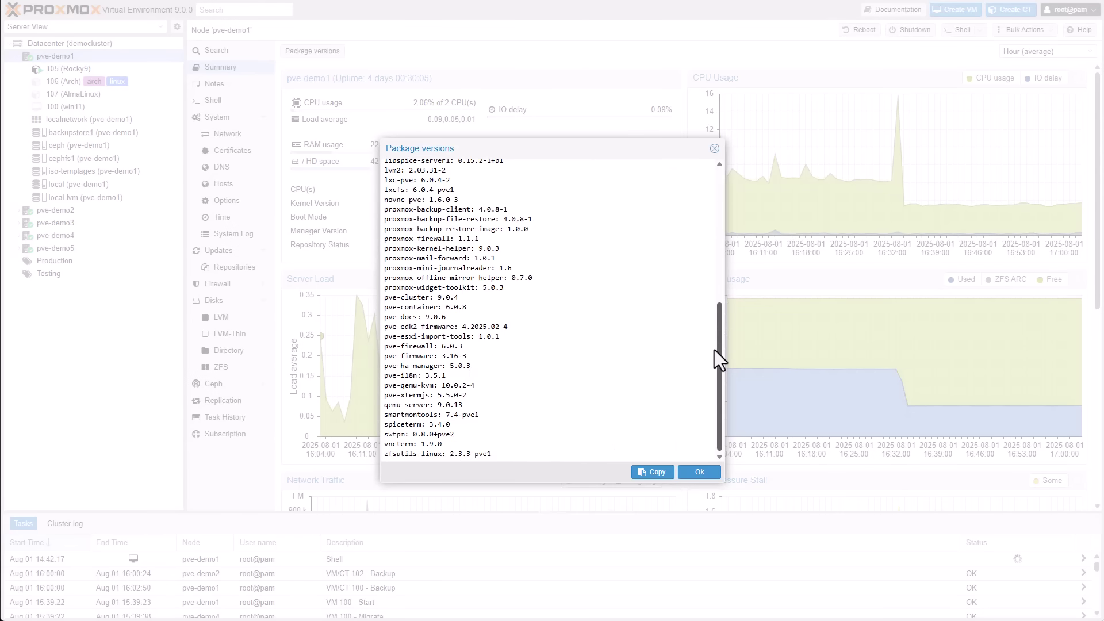